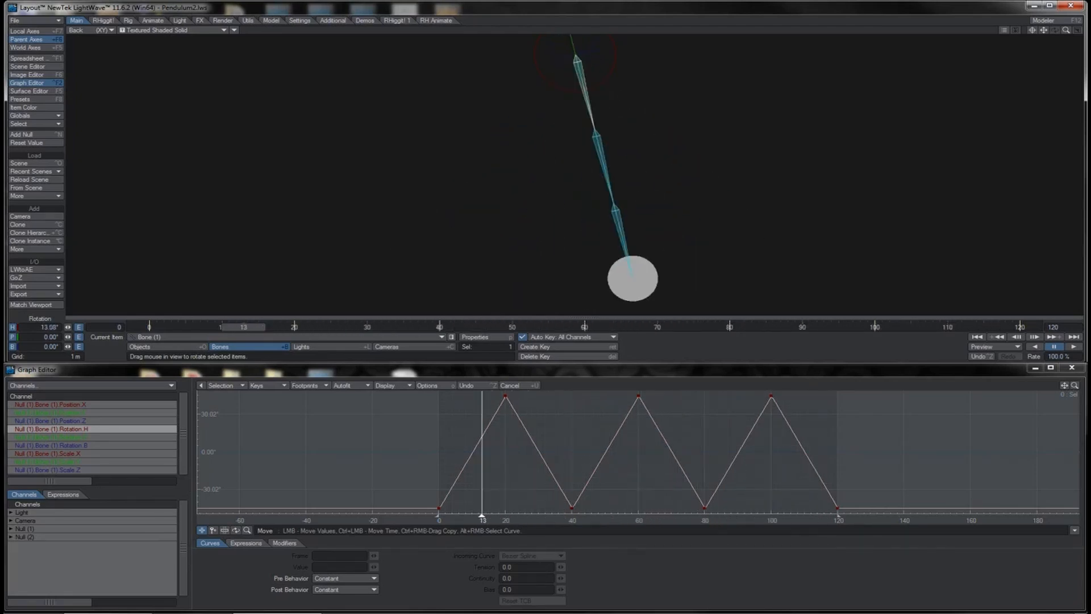
Step: Select all of Bone (1)'s keyframes from frame 0 to 120 in the timeline and copy them
left_click(639, 319)
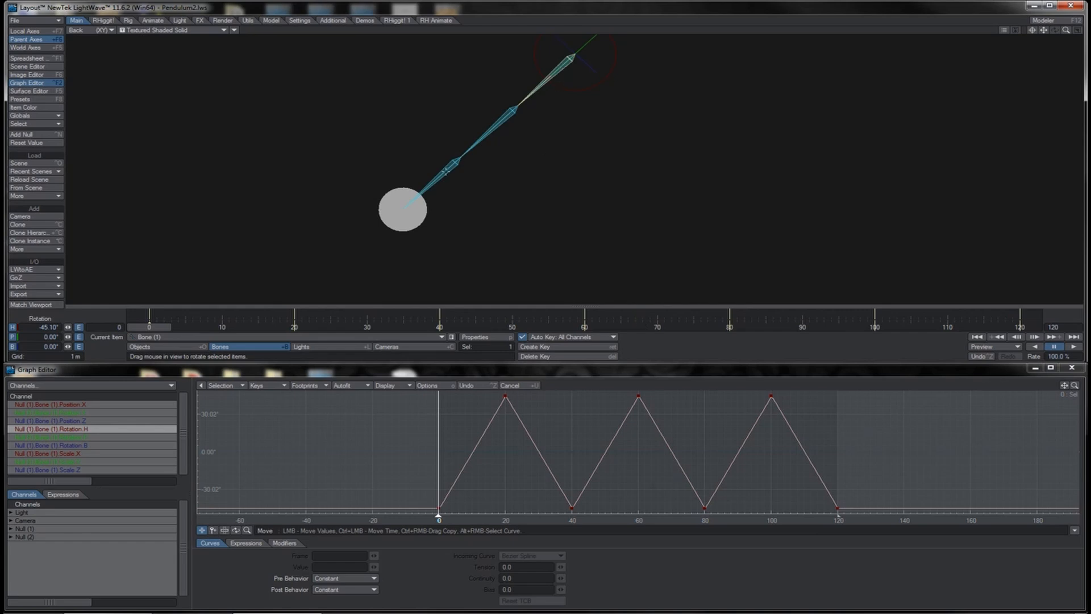
left_click_drag(1024, 315, 149, 314, "shift")
left_click(1026, 320)
right_click(586, 318)
Step: Paste the copied keyframes at frame 0 onto Bone (2) and Bone (3)
left_click(487, 148)
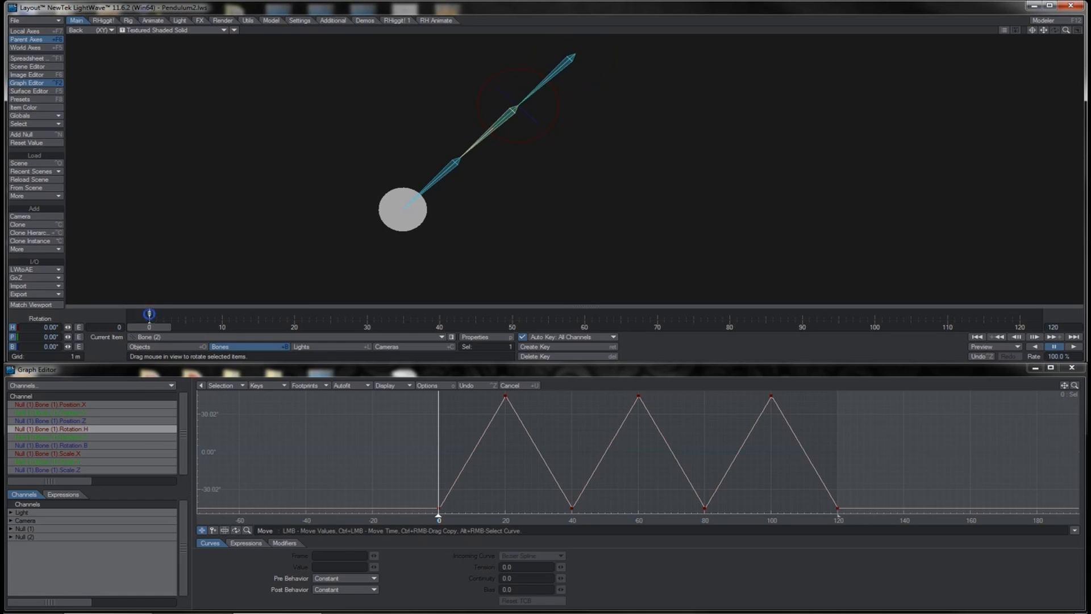
right_click(151, 316)
left_click(152, 426)
left_click(452, 167)
right_click(150, 315)
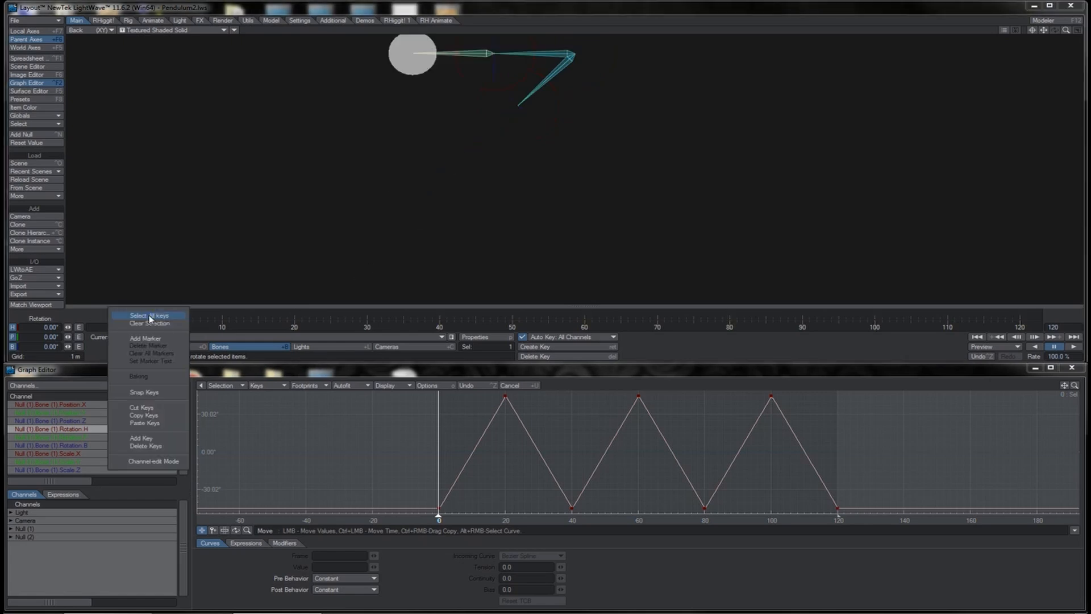
left_click(152, 424)
left_click_drag(162, 328, 162, 329)
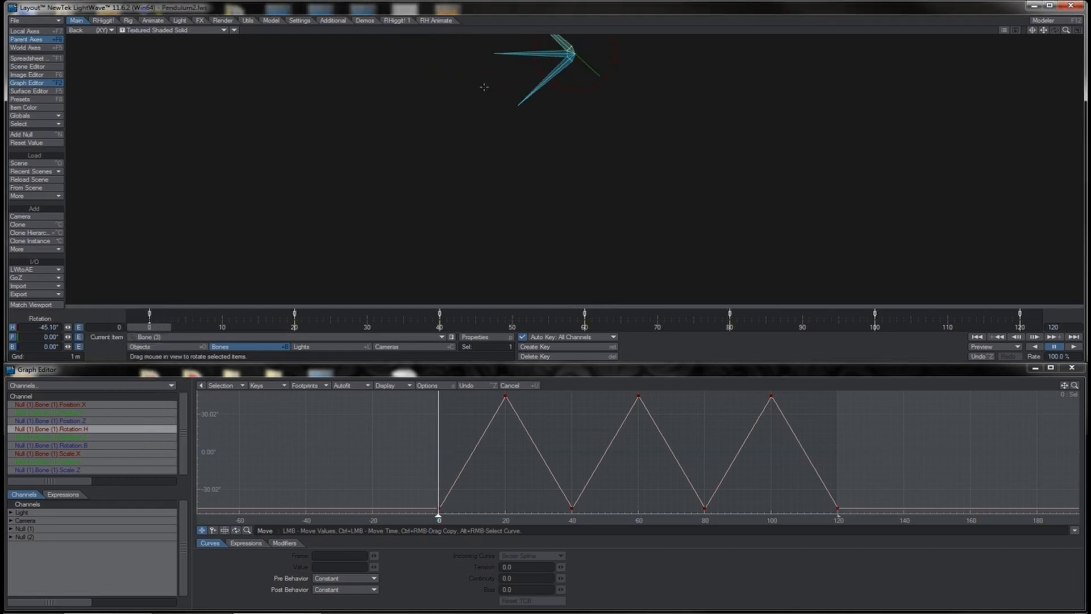
Step: Set the Position.Z keys of Bone (2) and Bone (3) to 1 m and play the animation
left_click(530, 54, "shift")
type("1")
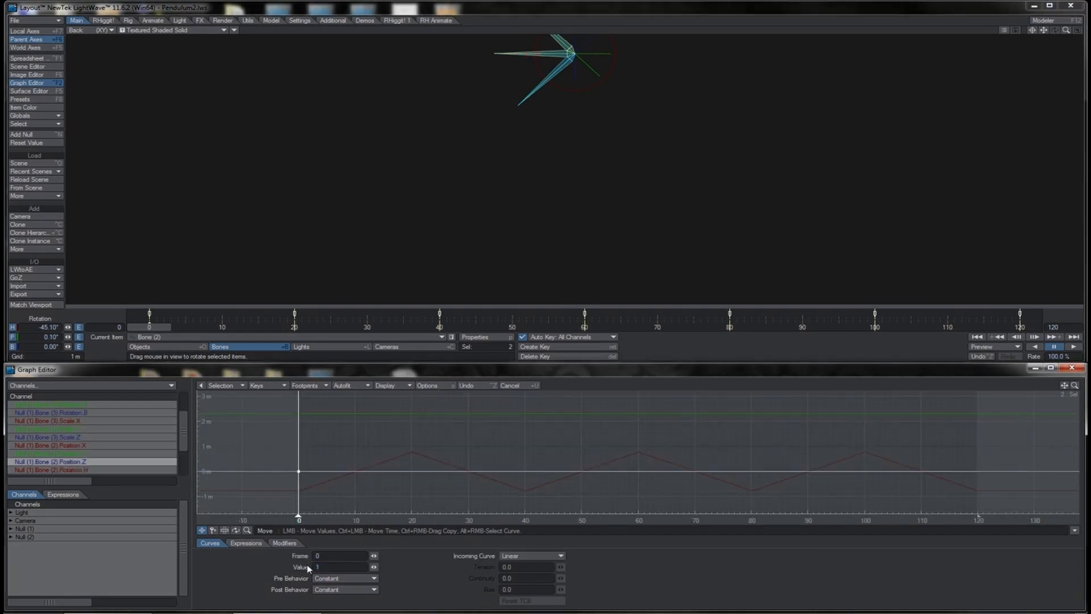
key("Return")
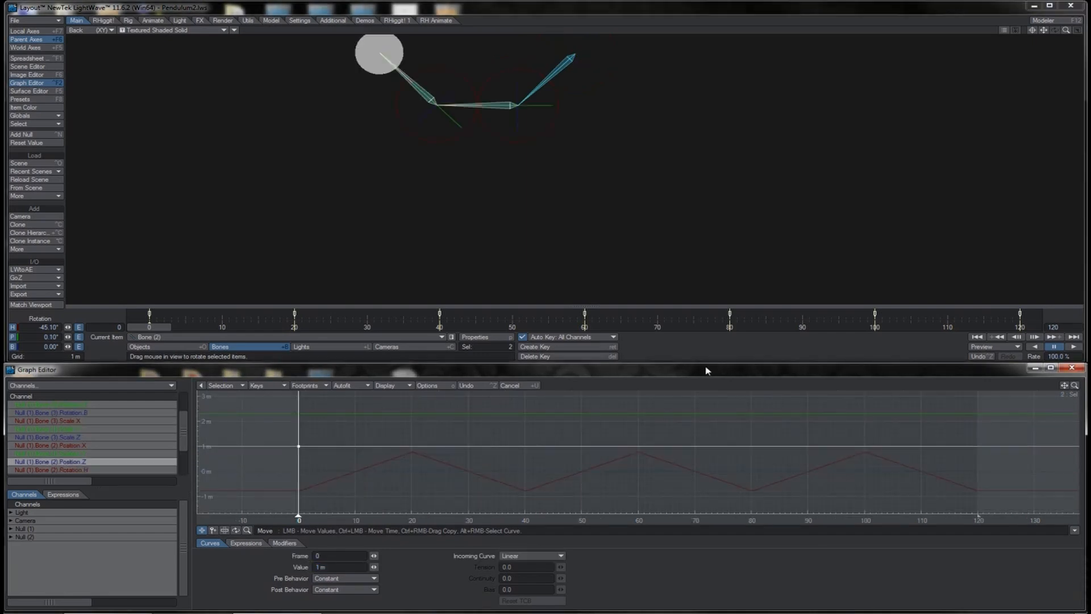
left_click(1073, 347)
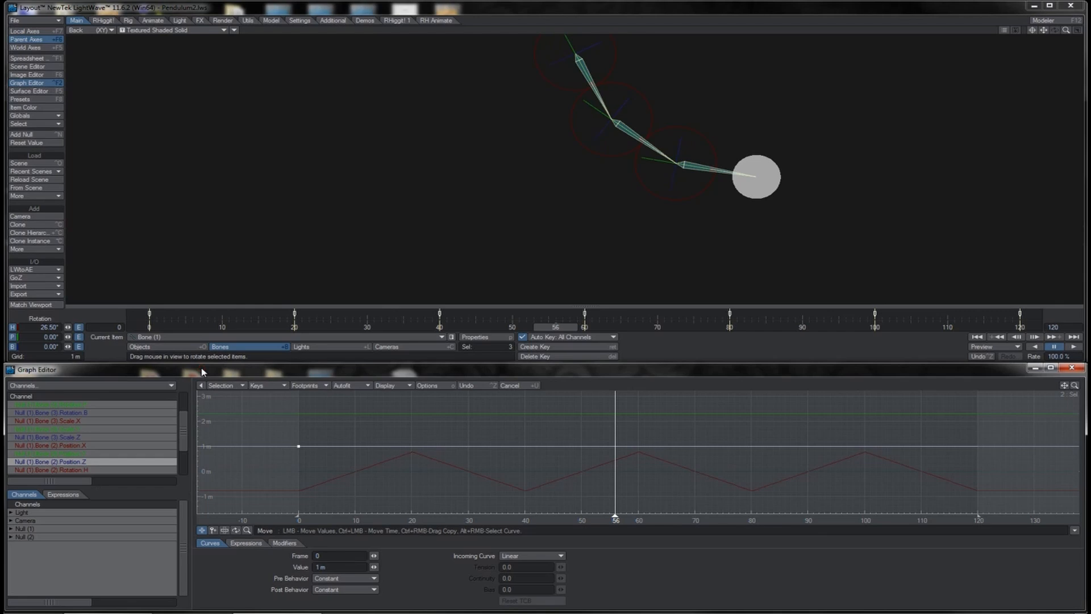
Step: Filter the curves to rotation channels, set all three bones' Rotation.H keys to TCB Spline, and play the animation
left_click(224, 388)
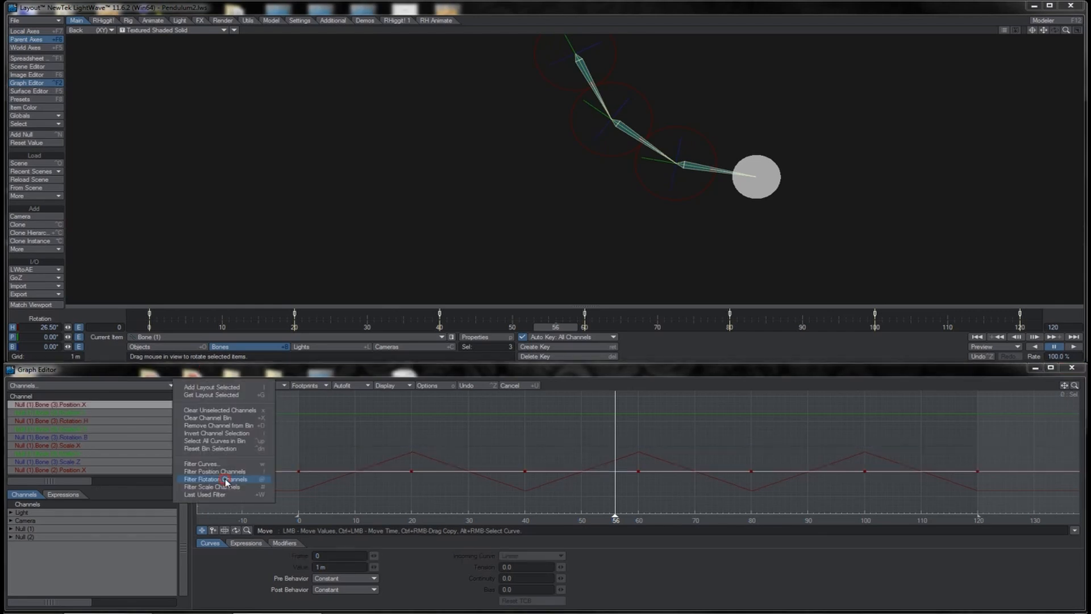
left_click(225, 479)
left_click(145, 405)
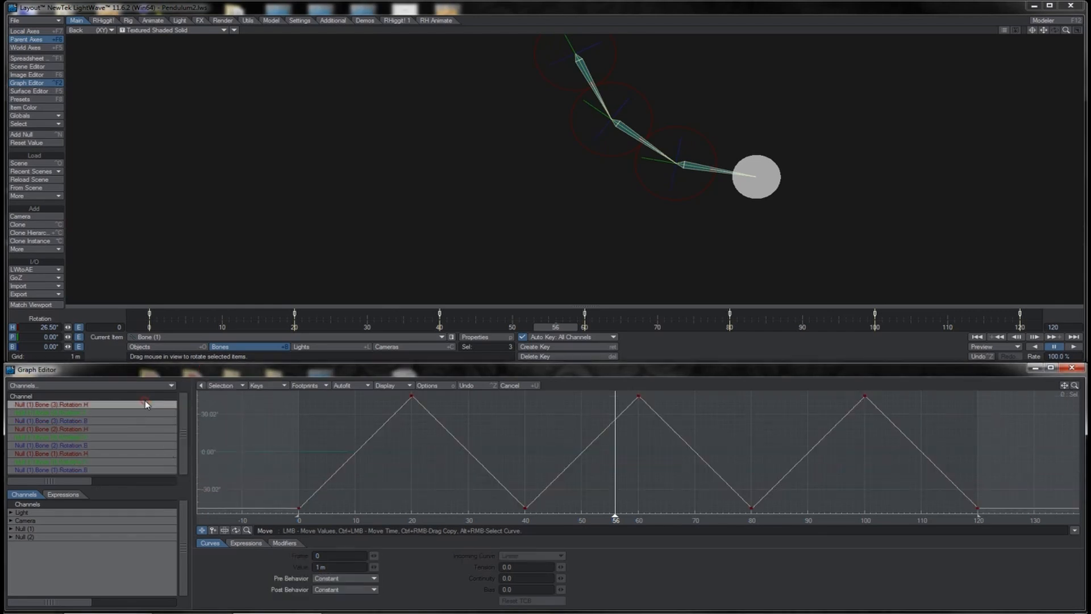
left_click(137, 429, "ctrl")
left_click(135, 454, "ctrl")
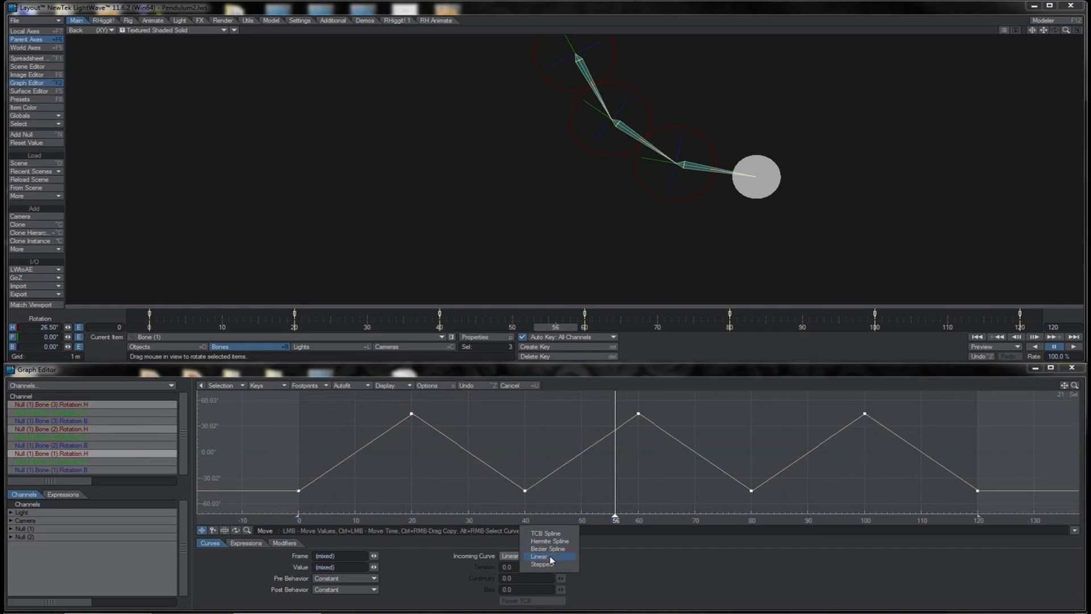
left_click(545, 534)
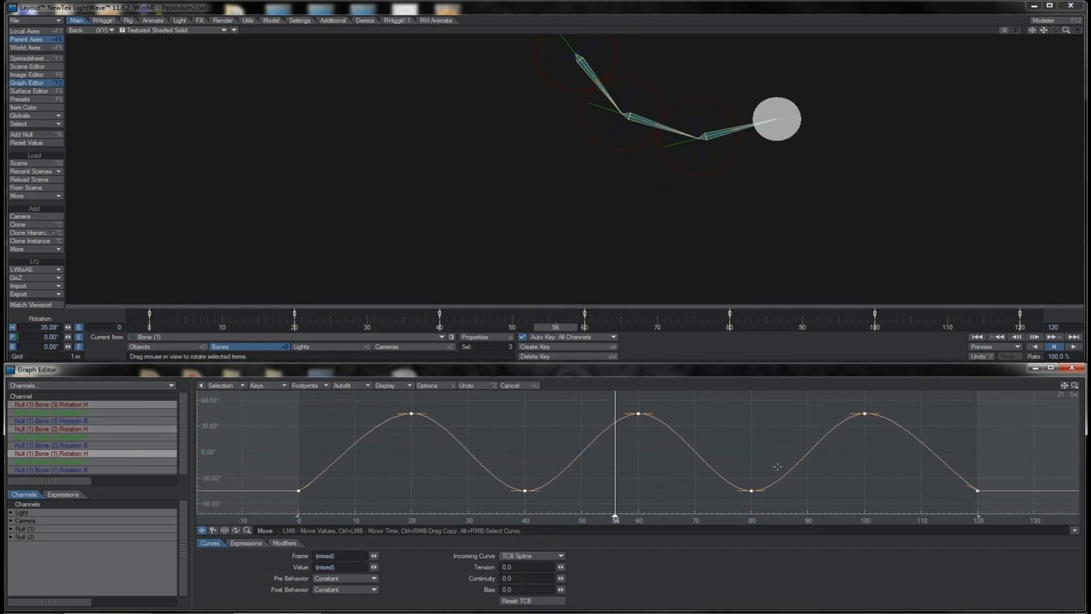
left_click(1073, 348)
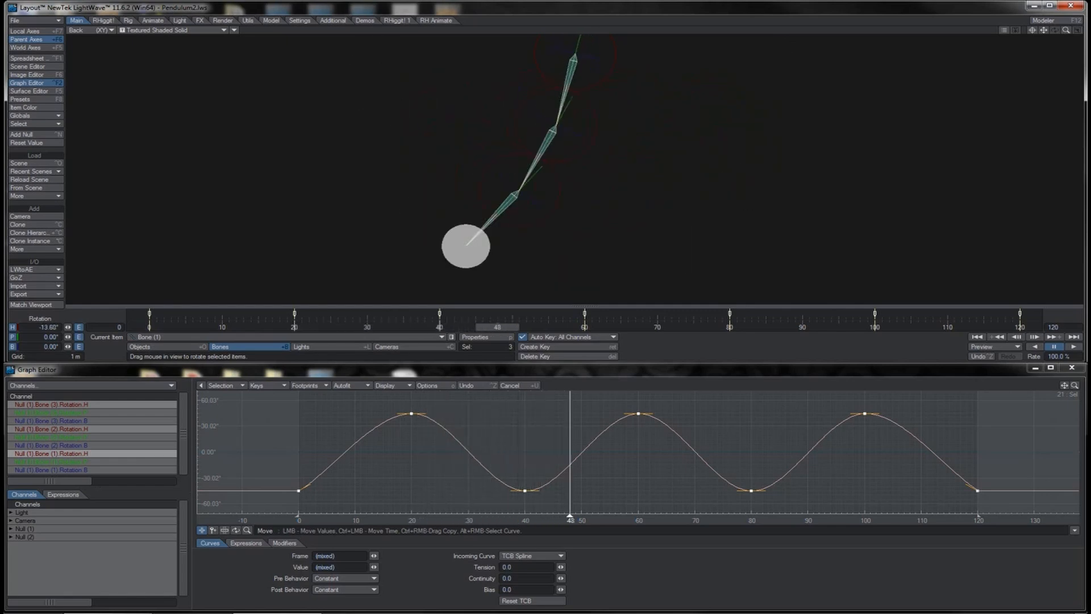
Step: Shift the Rotation.H curves of Bone (2) and Bone (3) about 2 frames later
left_click(684, 170, "shift")
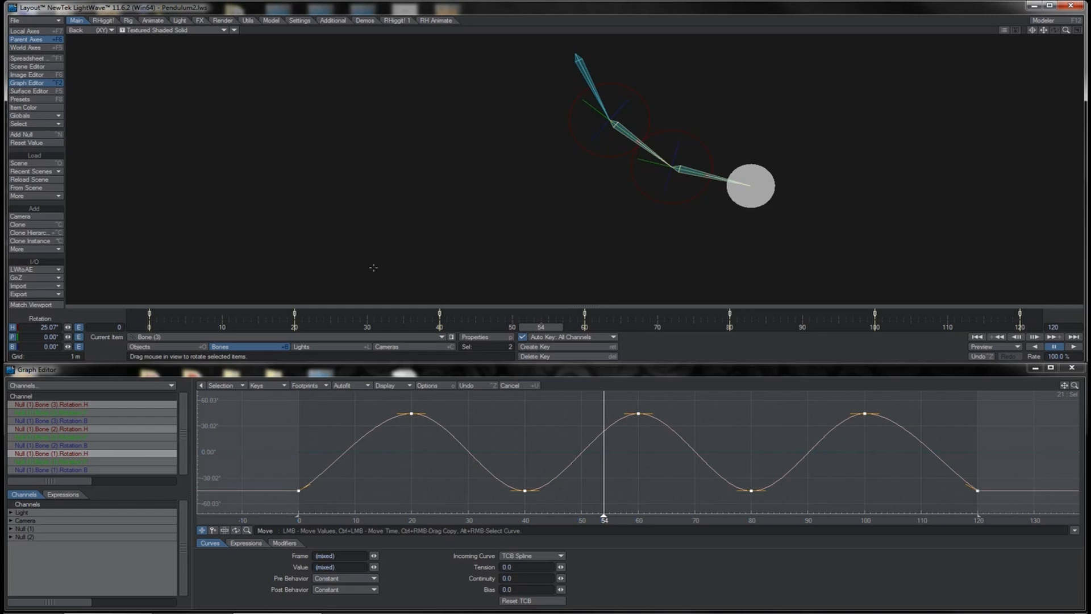
left_click(92, 429)
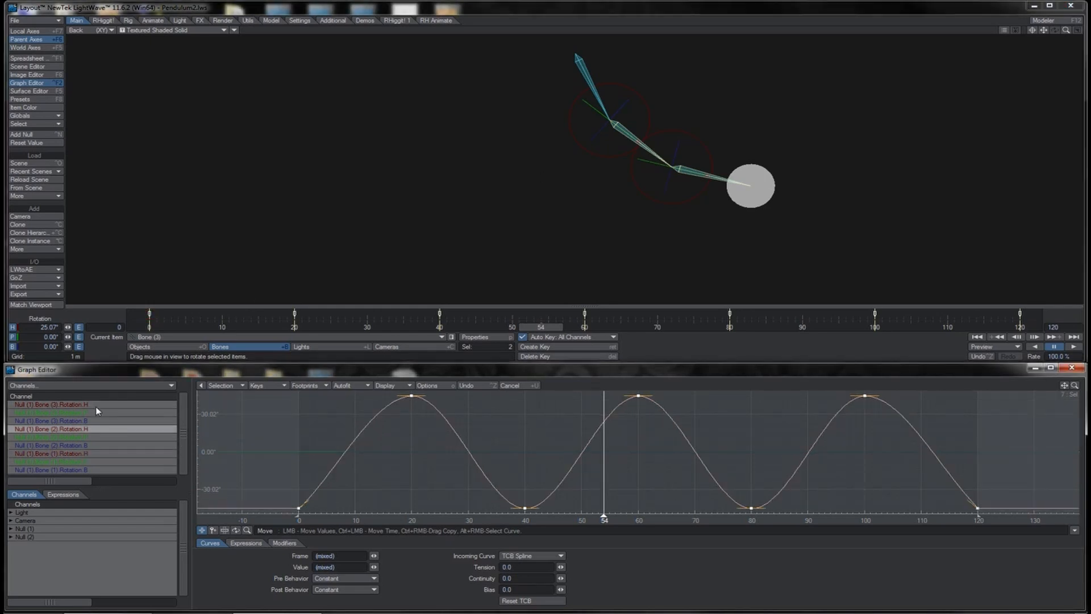
left_click(68, 404, "ctrl")
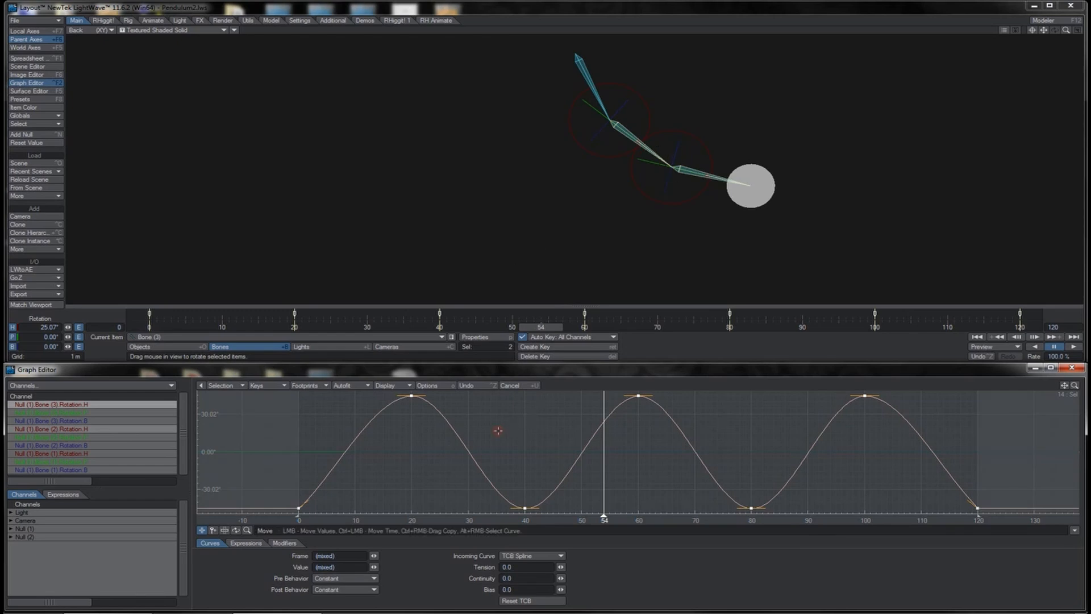
left_click_drag(503, 430, 512, 431, "ctrl")
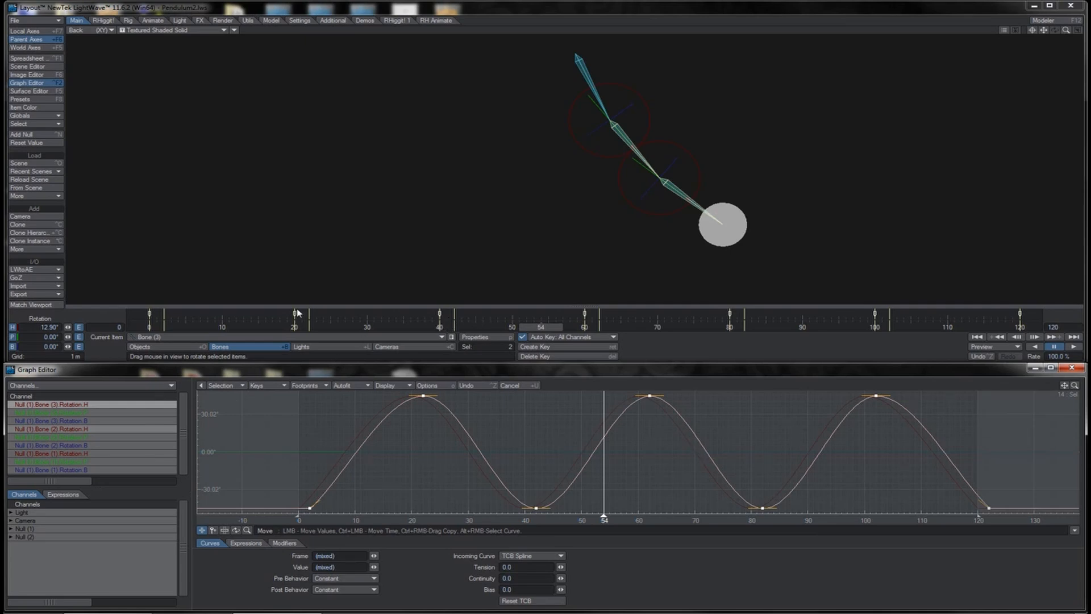
Step: Delete the redundant keys from frames 20 to 120 on the bones' static channels, keeping the animated Rotation.H curves
left_click(214, 384)
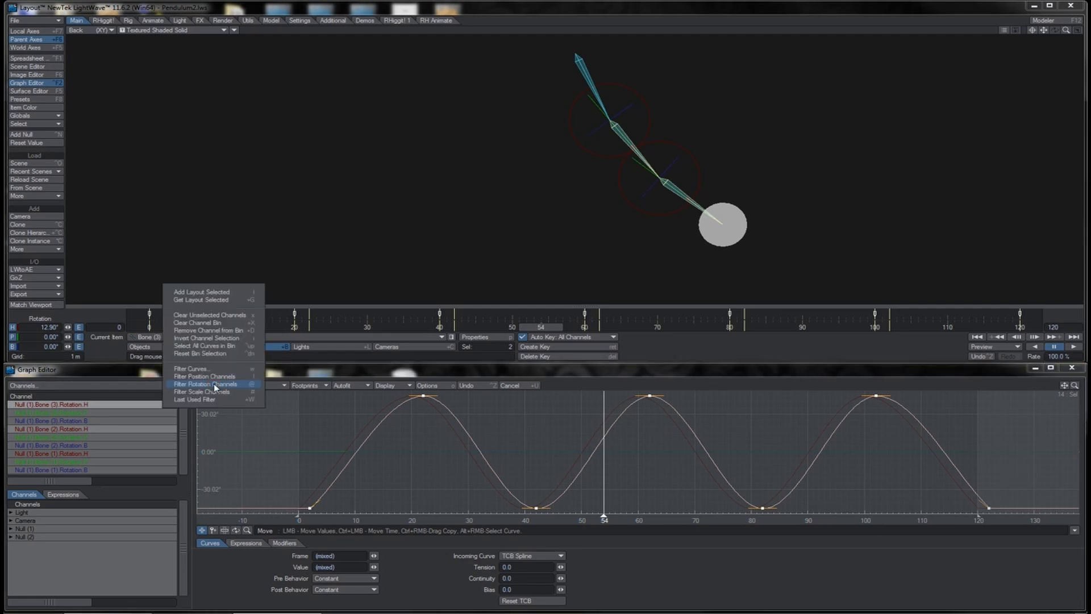
left_click(210, 385)
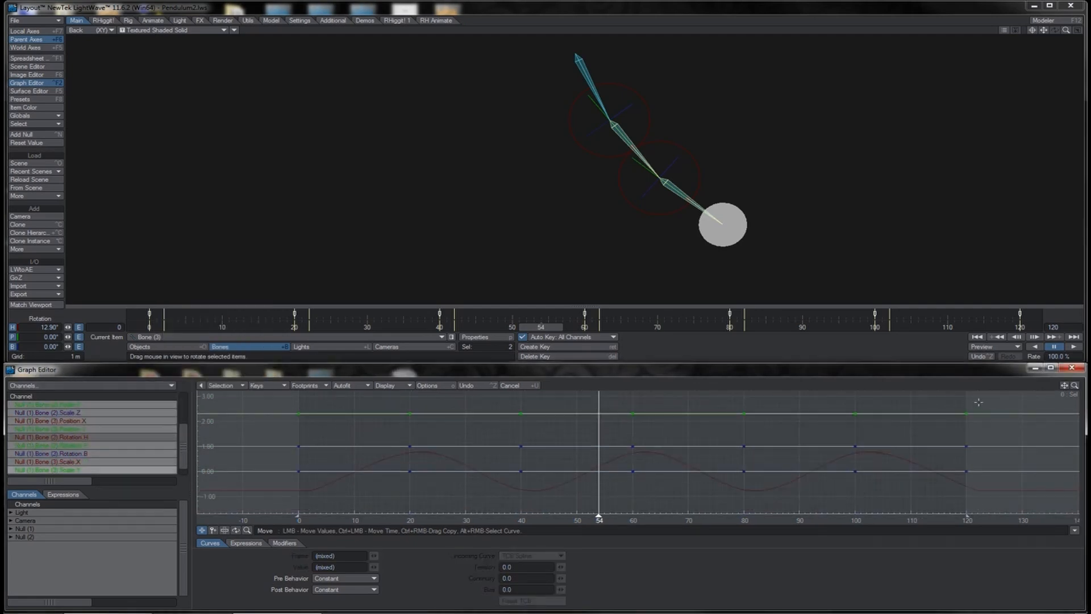
right_click_drag(978, 403, 379, 491)
key("Delete")
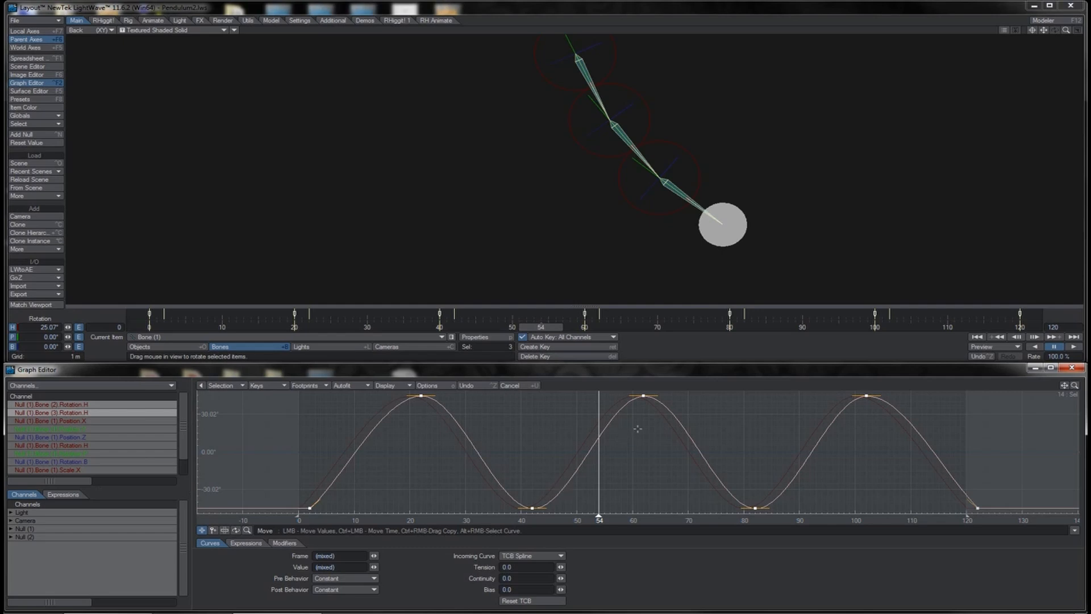
Step: Play the animation and shift the Rotation.H curves of Bone (2) and Bone (3) later to start at about frame 9
left_click(1078, 349)
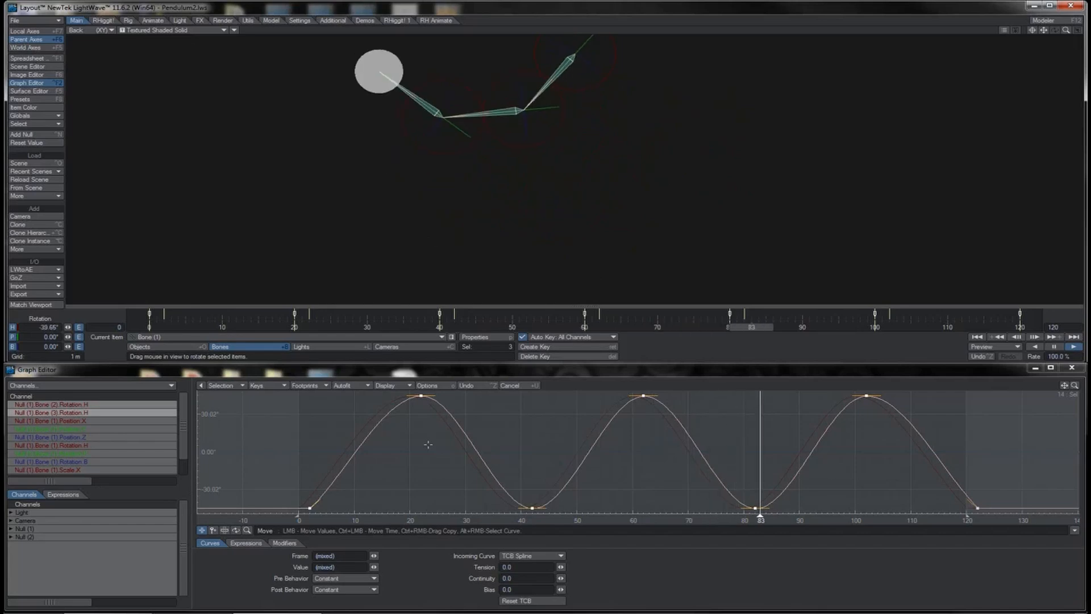
left_click_drag(428, 444, 446, 445, "ctrl")
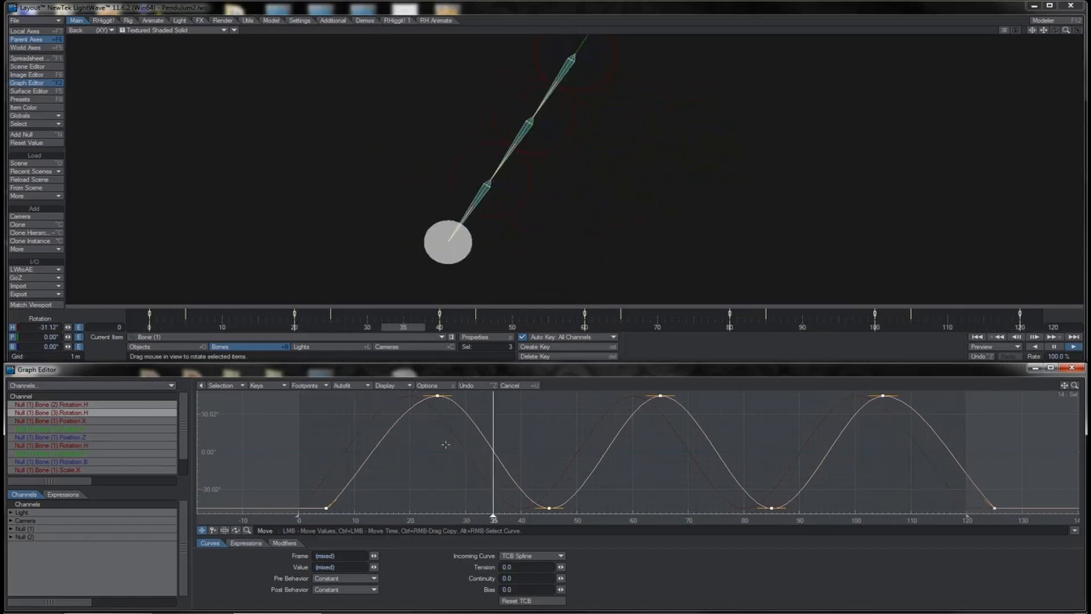
left_click_drag(446, 444, 471, 441, "ctrl")
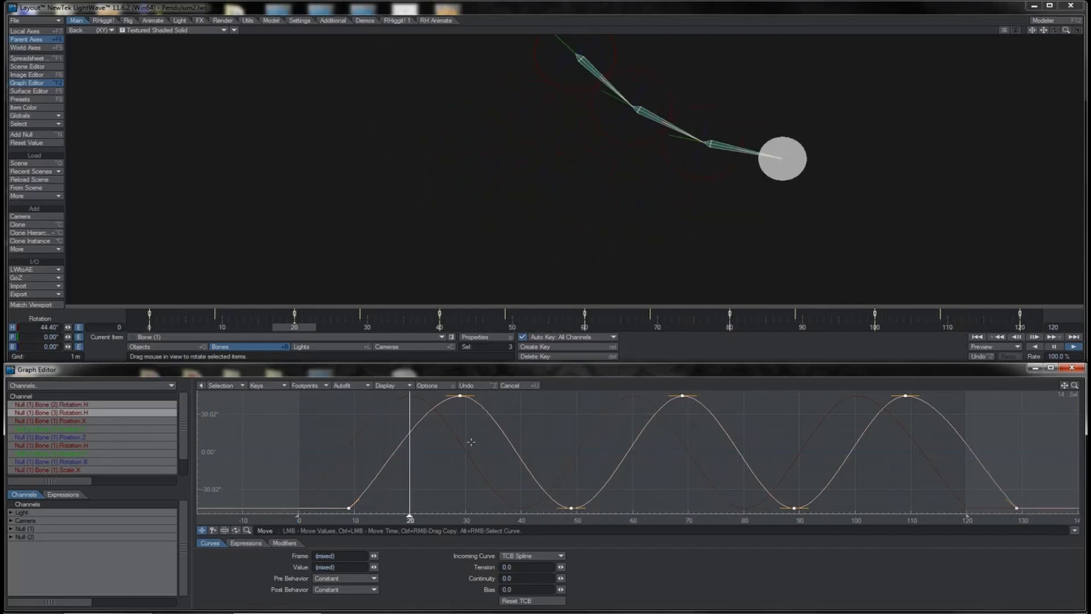
Step: Delay only Bone (3)'s Rotation.H curve so it starts at about frame 16
left_click(120, 413)
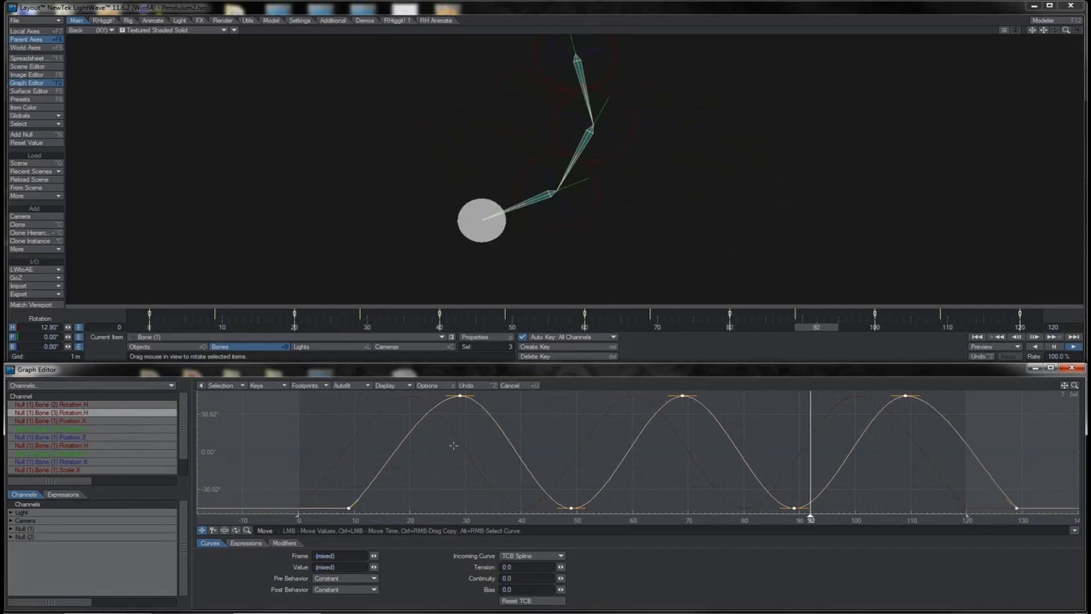
left_click_drag(456, 445, 485, 447, "ctrl")
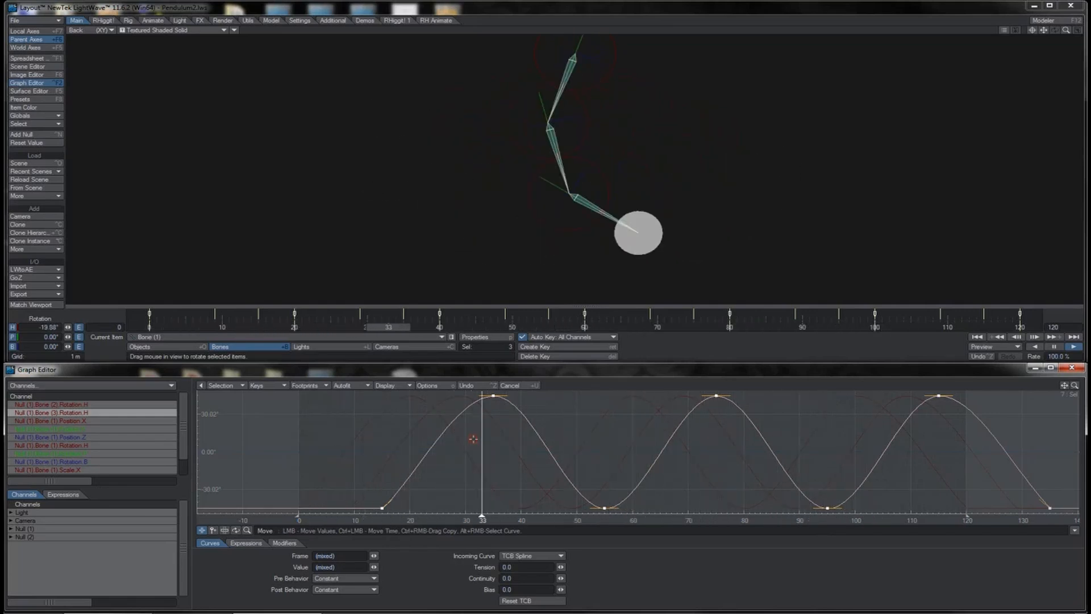
left_click_drag(474, 439, 482, 438, "ctrl")
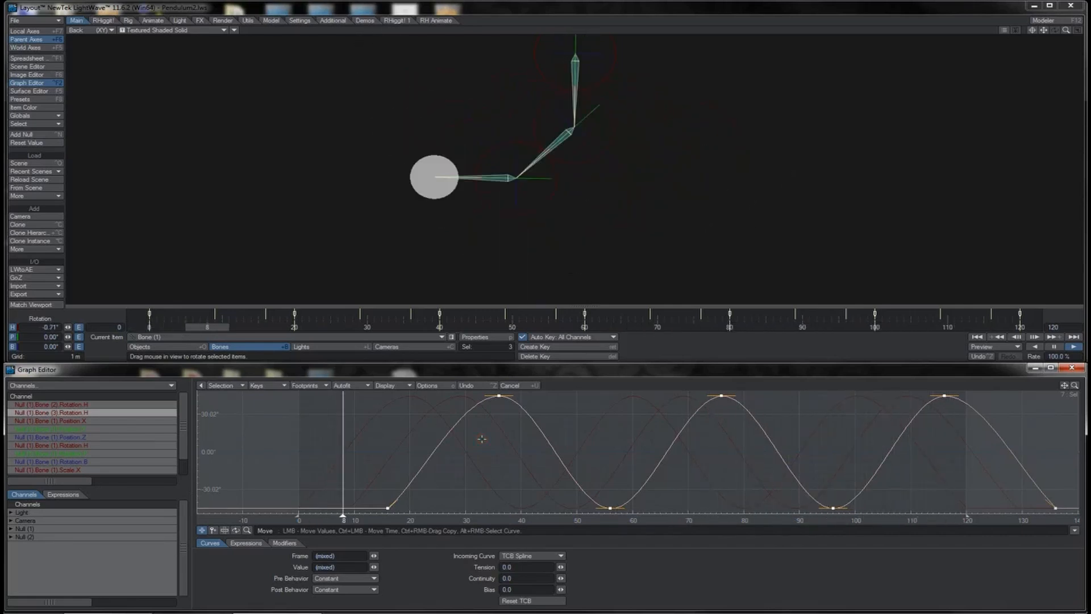
Step: Shift both lower bones' Rotation.H curves earlier, starting Bone (2) at about frame 5, and adjust Bone (3)'s curve to start at about frame 13
left_click(162, 404, "shift")
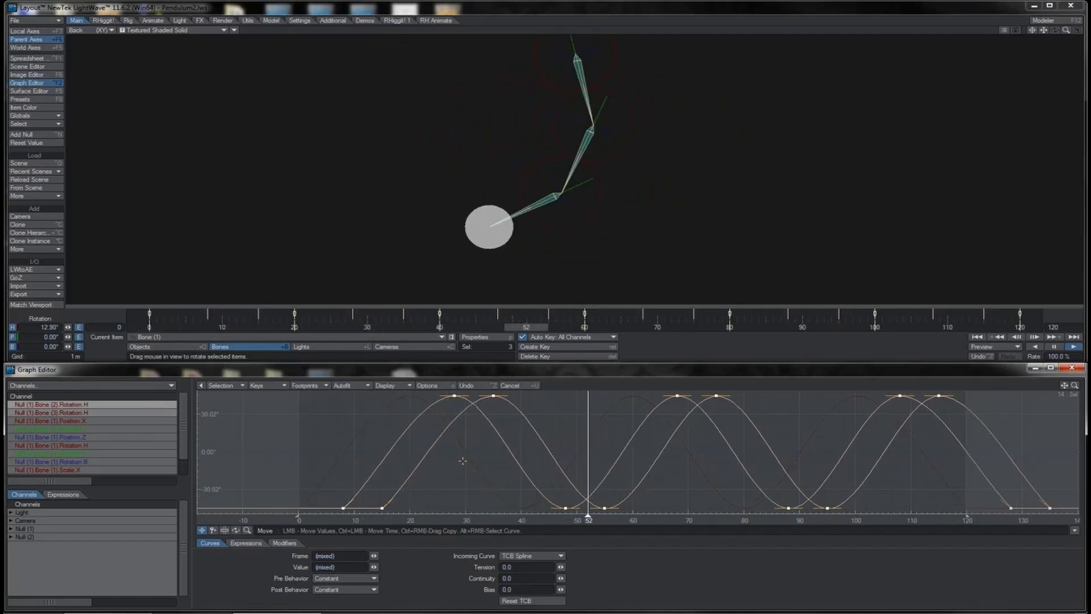
mouse_move(466, 460)
left_mouse_down("ctrl")
mouse_move(425, 462)
mouse_move(455, 461)
left_mouse_up("ctrl")
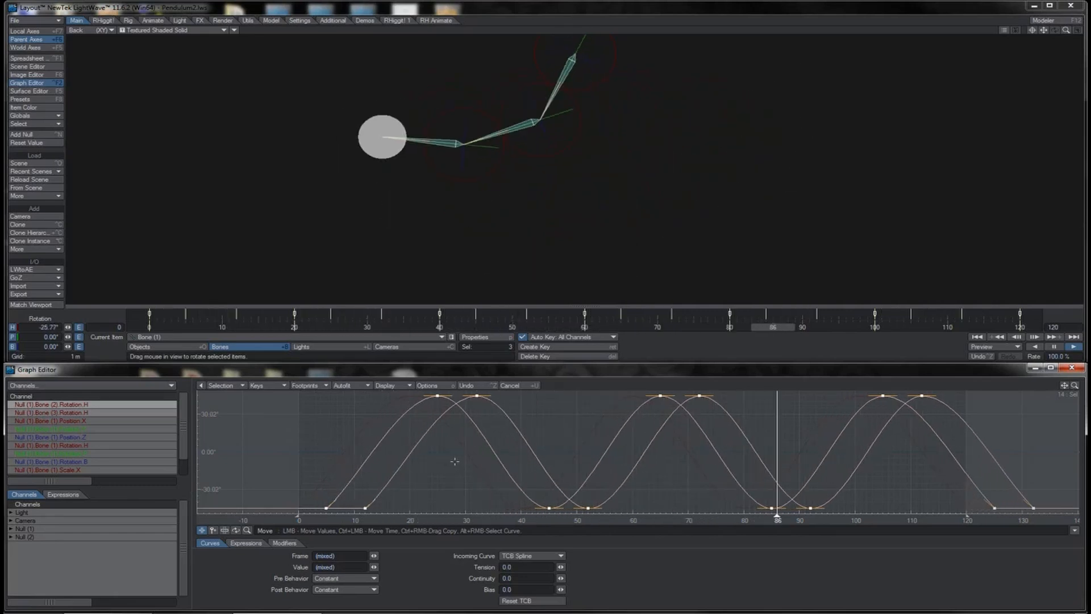
left_click(145, 413)
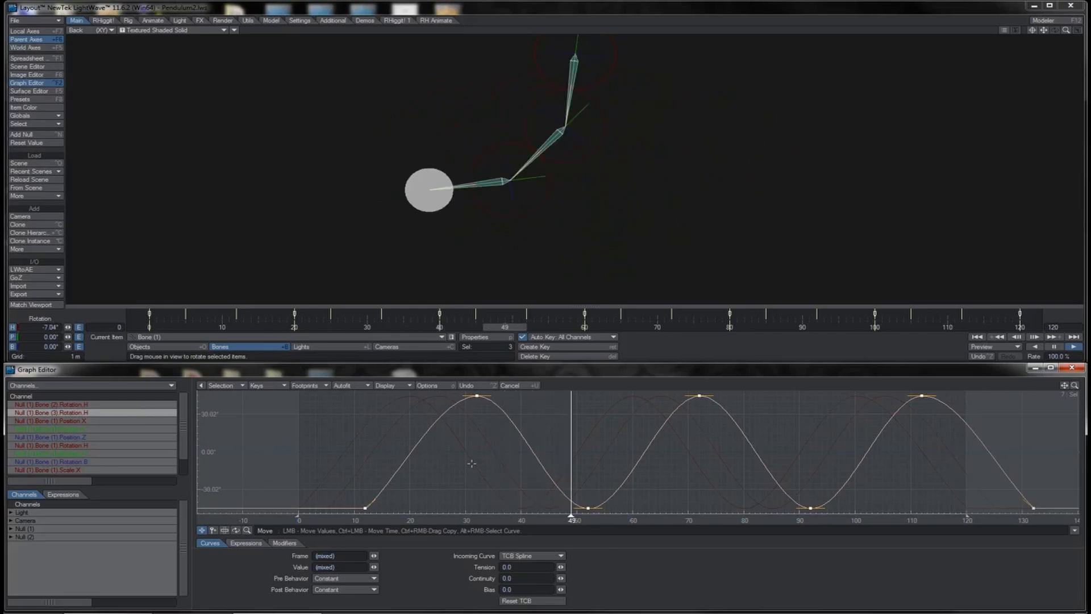
mouse_move(471, 464)
left_mouse_down("ctrl")
mouse_move(450, 466)
mouse_move(464, 464)
left_mouse_up("ctrl")
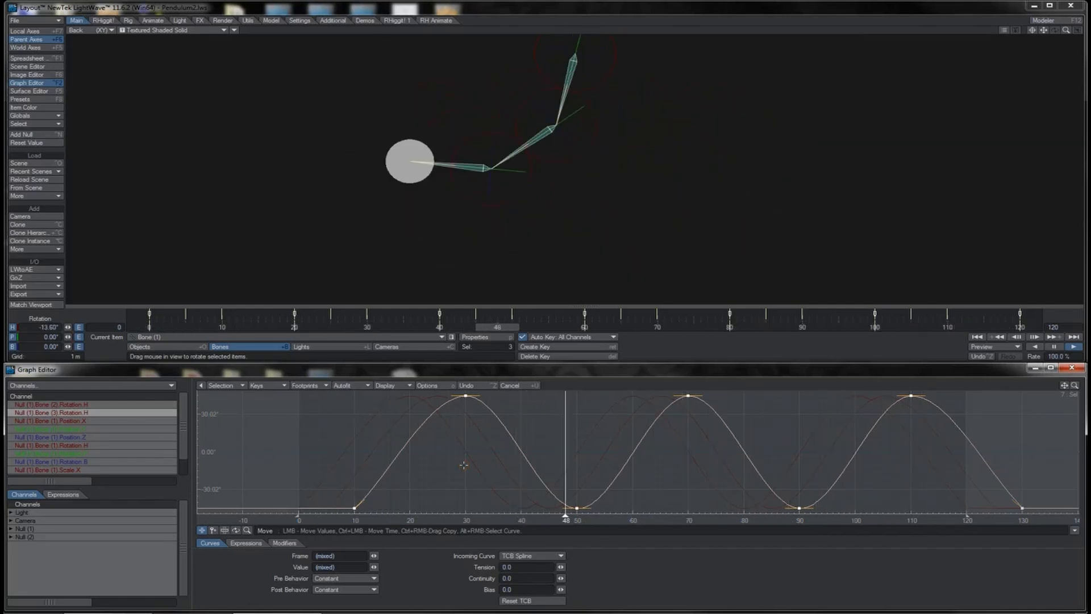
left_click_drag(464, 465, 482, 463, "ctrl")
Step: Shift both Rotation.H curves later to start Bone (2) at about frame 8, then pull Bone (3)'s start back to about frame 13
left_click(83, 405, "shift")
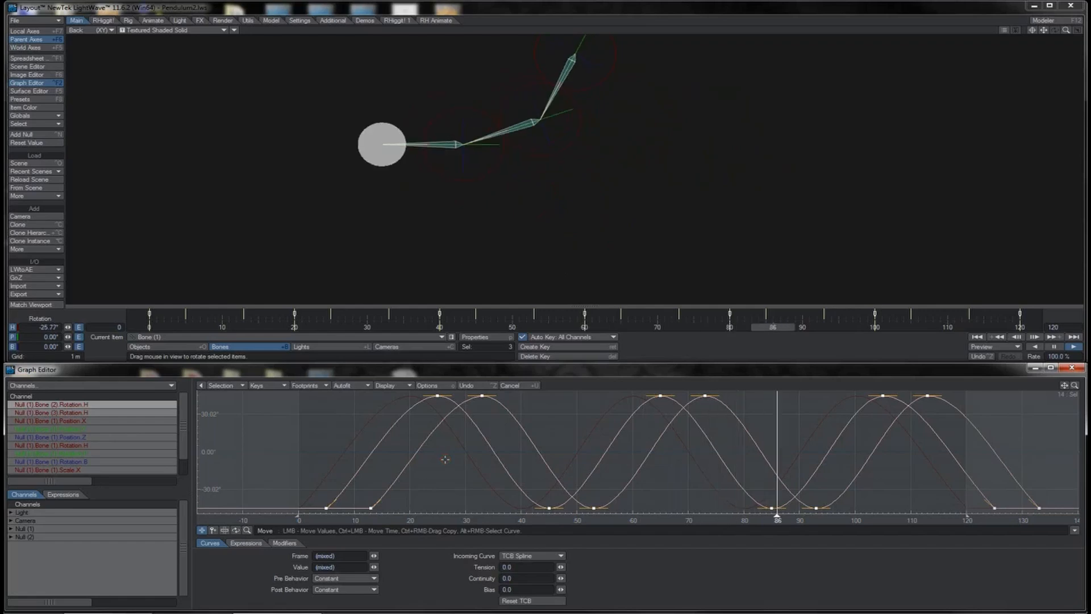
left_click_drag(448, 459, 462, 460, "ctrl")
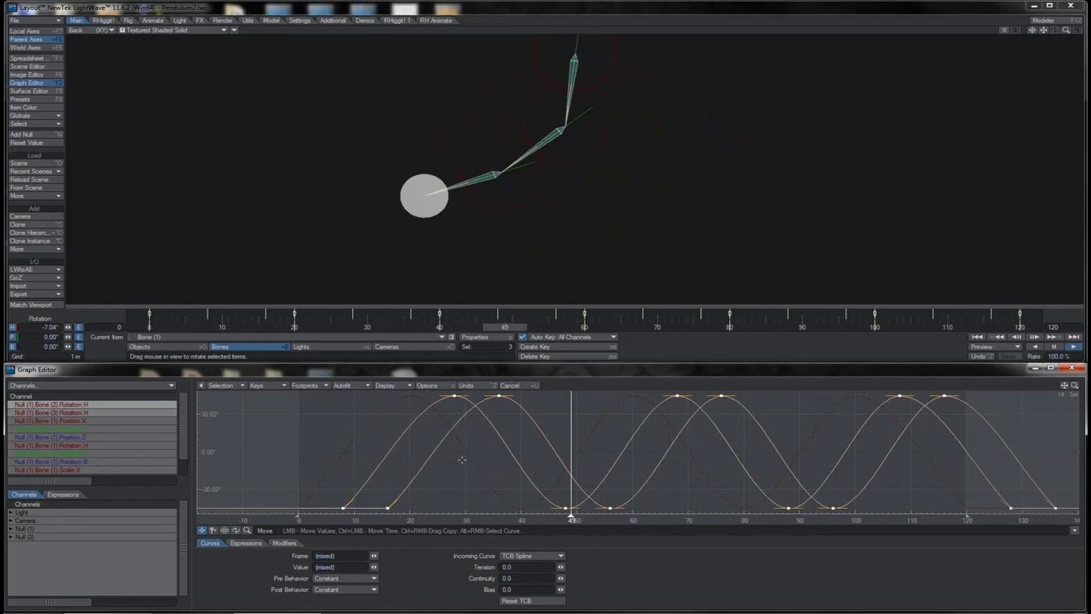
left_click(100, 411)
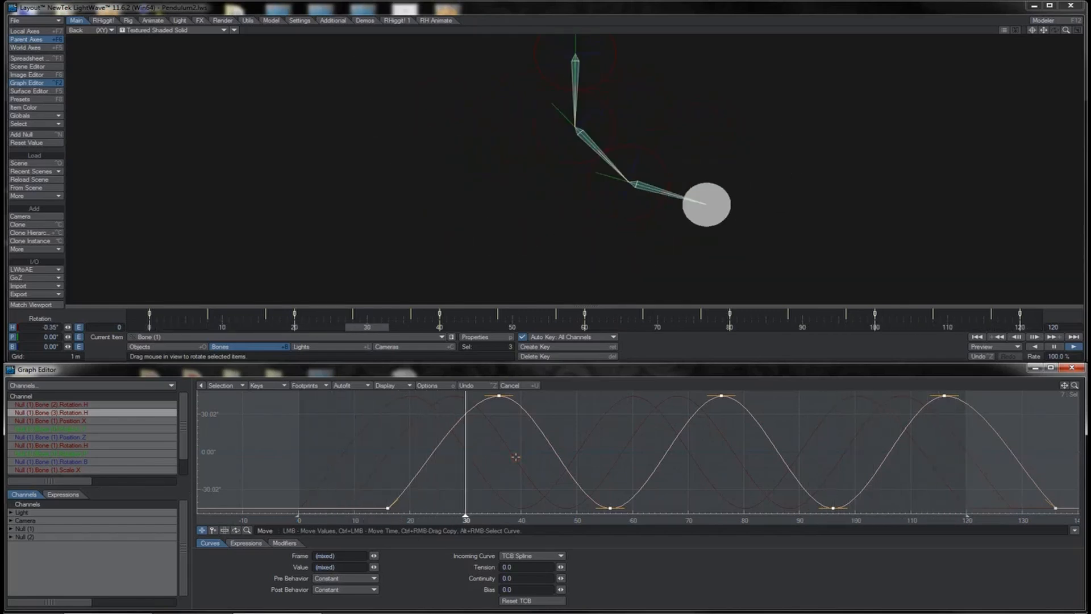
left_click_drag(515, 457, 499, 457, "ctrl")
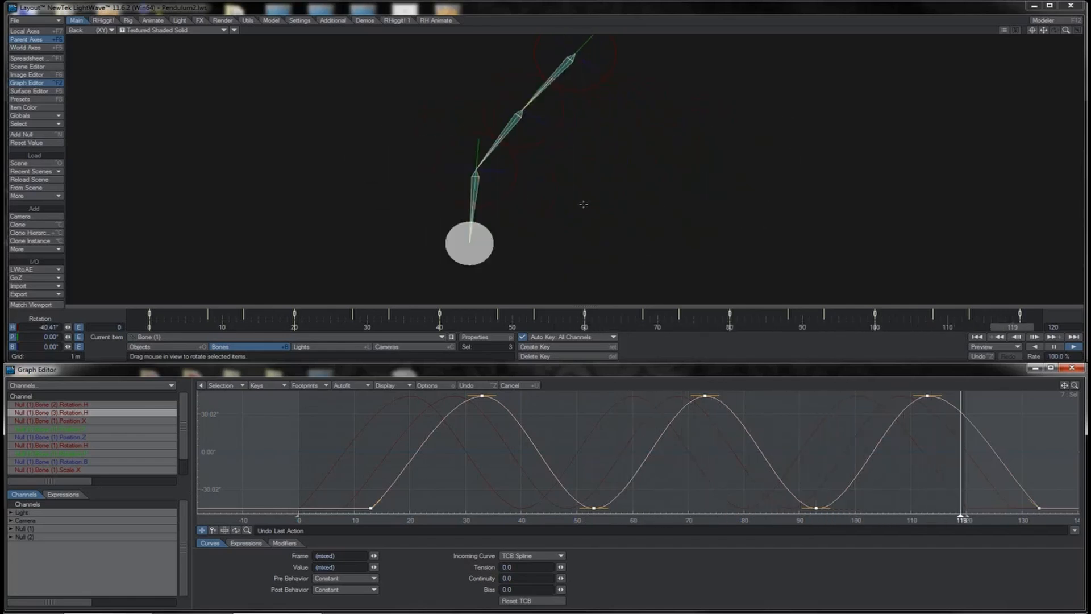
Step: Stretch the values of Bone (2)'s and Bone (3)'s Rotation.H curves down together to about ±33°
left_click(149, 406, "shift")
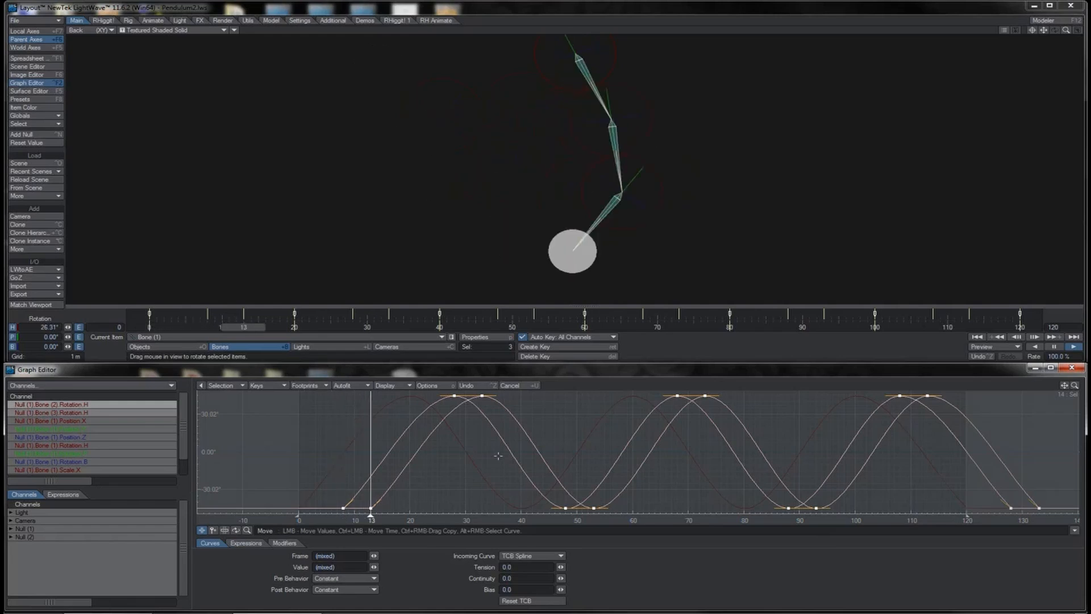
key("h")
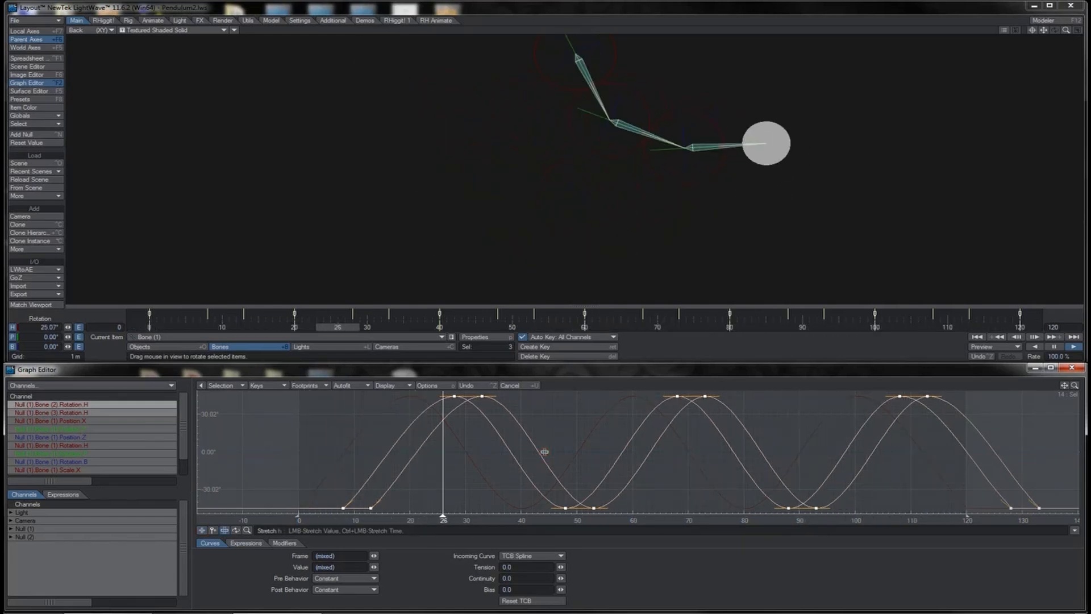
left_click_drag(545, 453, 538, 477)
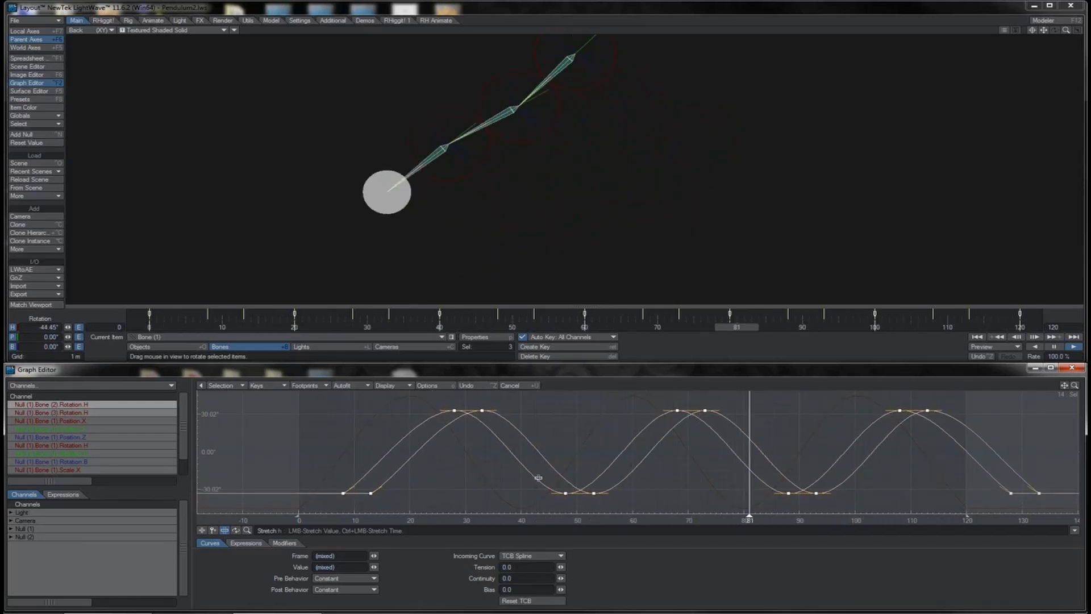
Step: Stretch only Bone (3)'s Rotation.H curve down to about ±22° and shift it earlier to start at about frame 11
left_click(152, 411)
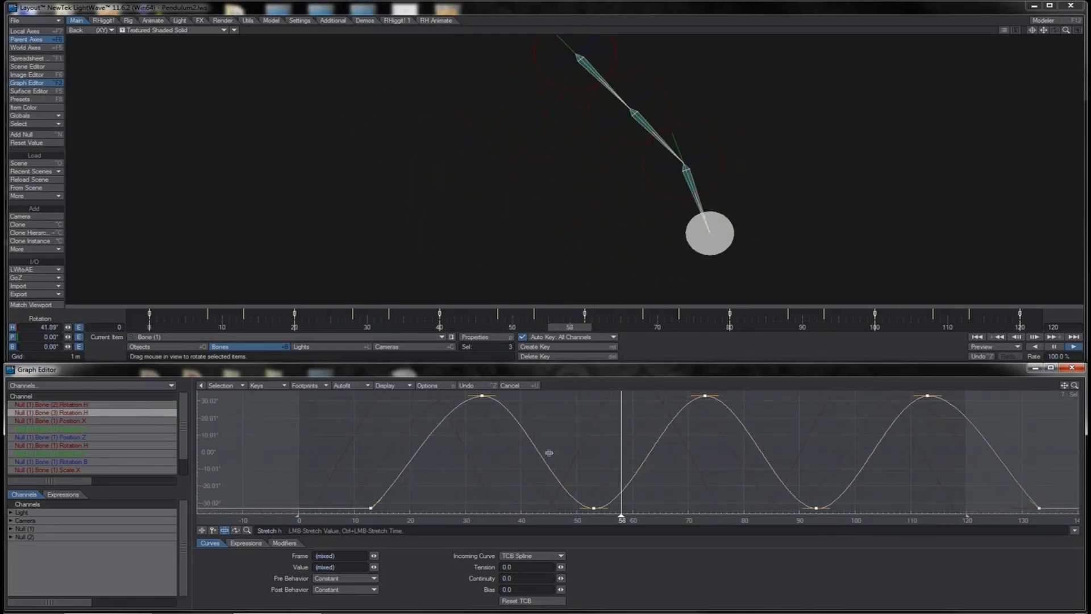
mouse_move(549, 455)
left_mouse_down()
mouse_move(550, 484)
mouse_move(556, 464)
left_mouse_up()
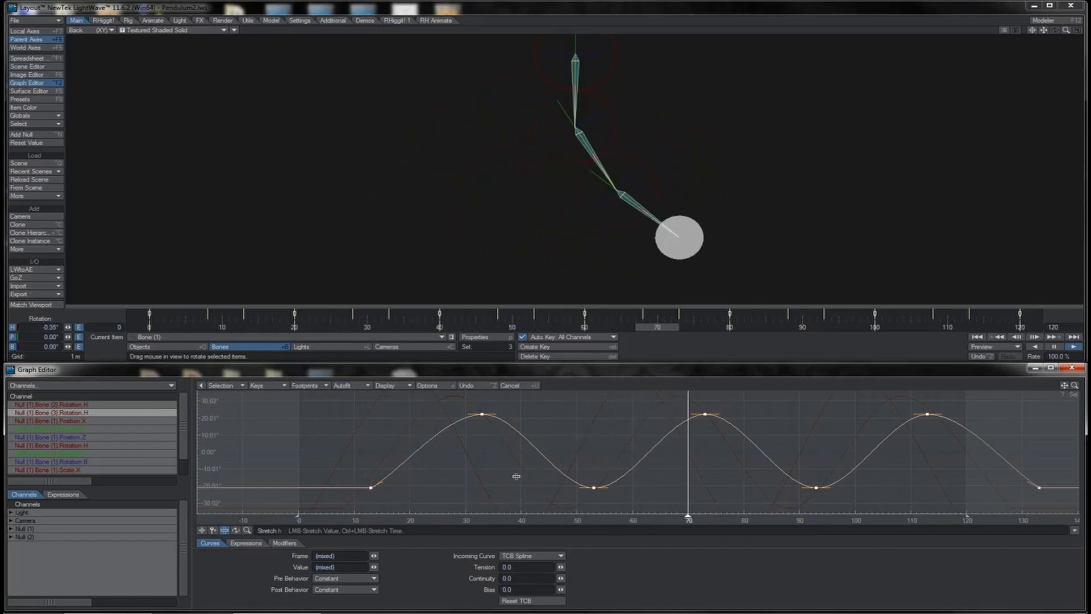
left_click(203, 530)
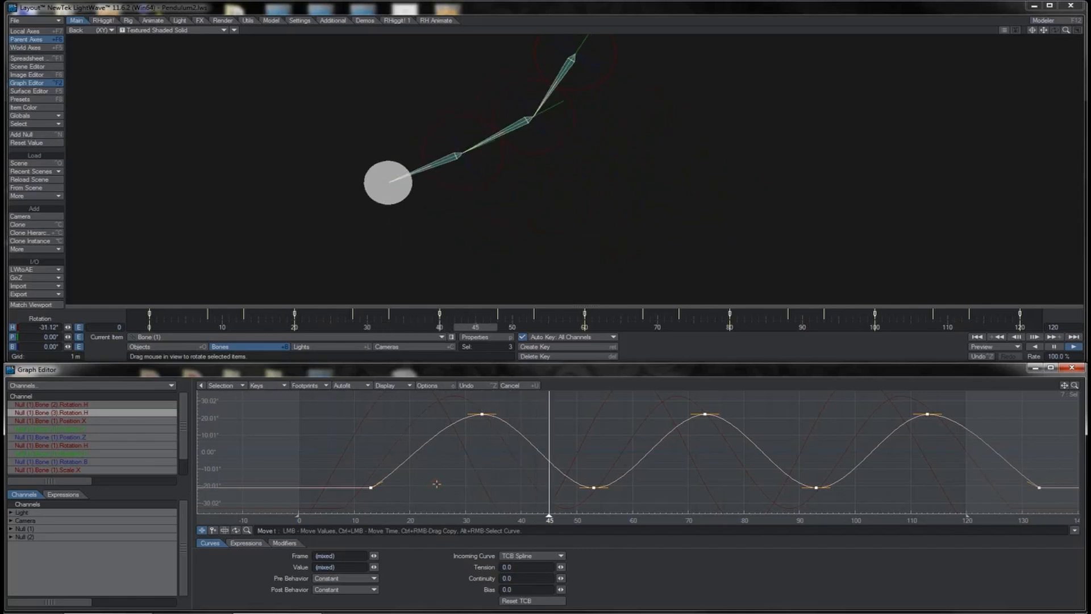
left_click_drag(434, 484, 424, 481, "ctrl")
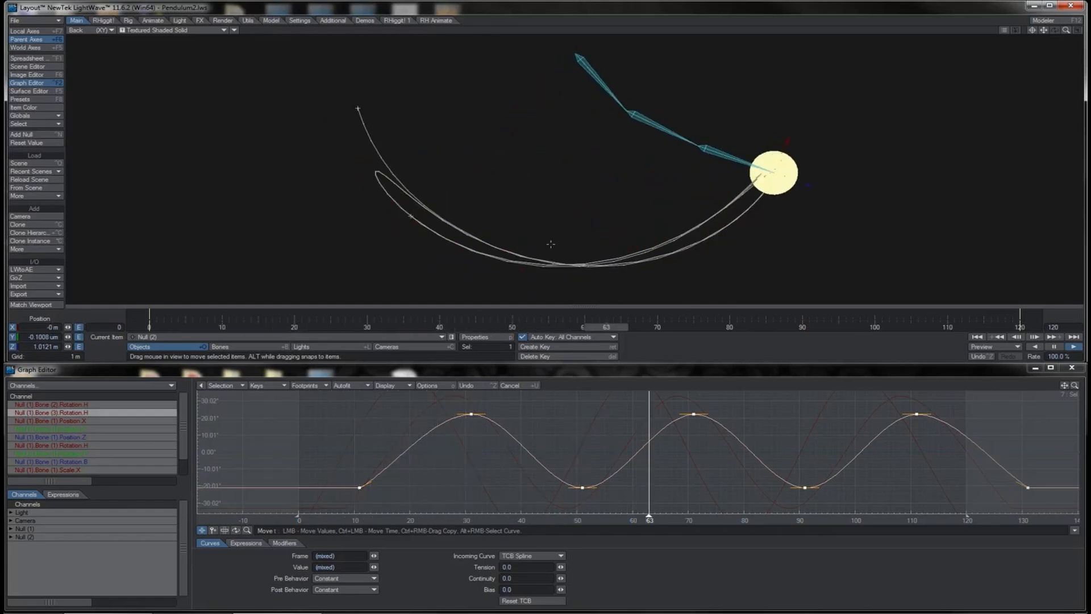
left_click(1055, 347)
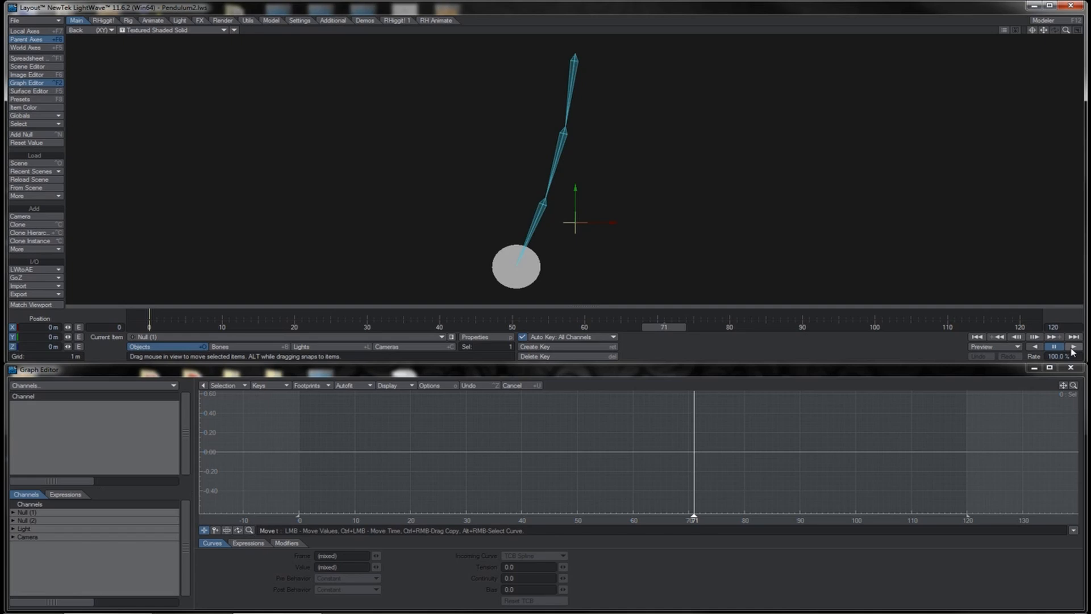
Step: Play back the linear-keyed swing of all three bones, then stop it
left_click(1072, 349)
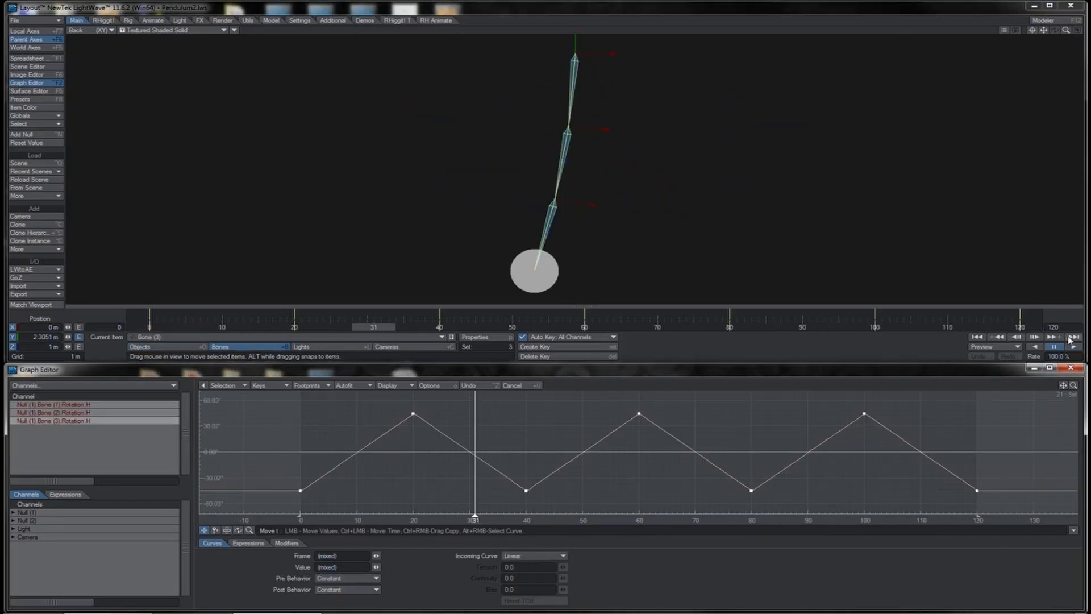
left_click(1074, 347)
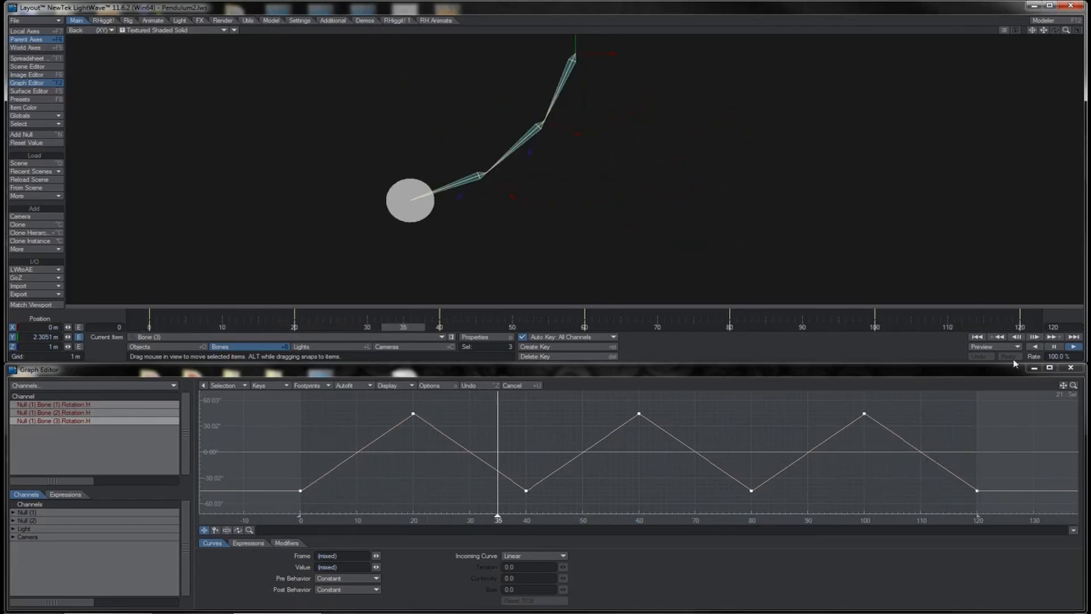
left_click(1056, 348)
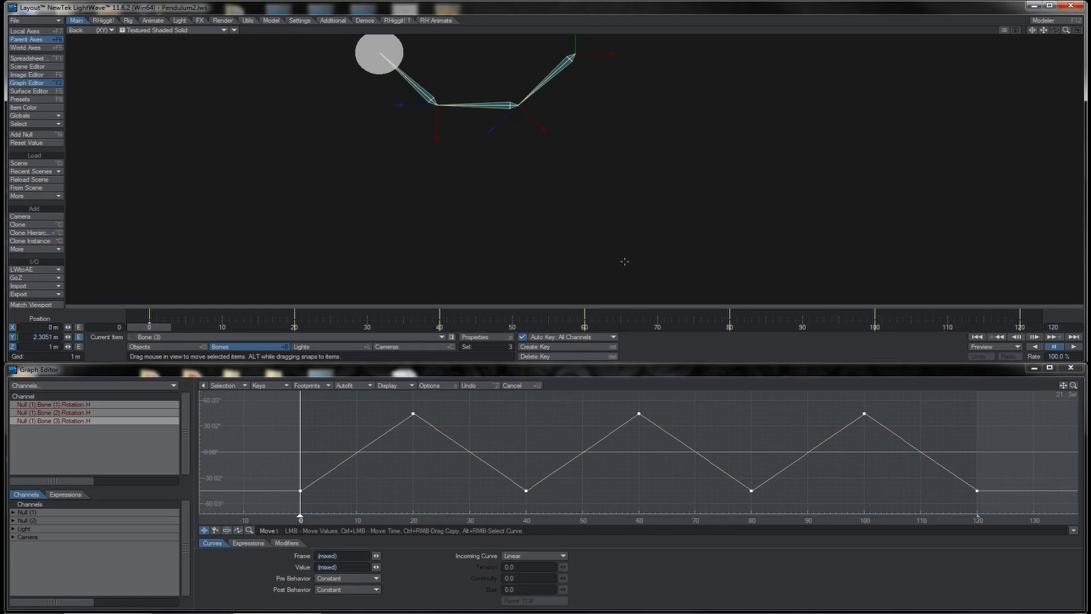
Step: Rotate all three bones' headings at frames 4, 16, 24 and 36 to add easing keys around the first swing
key("Right")
key("Right")
key("Right")
key("Right")
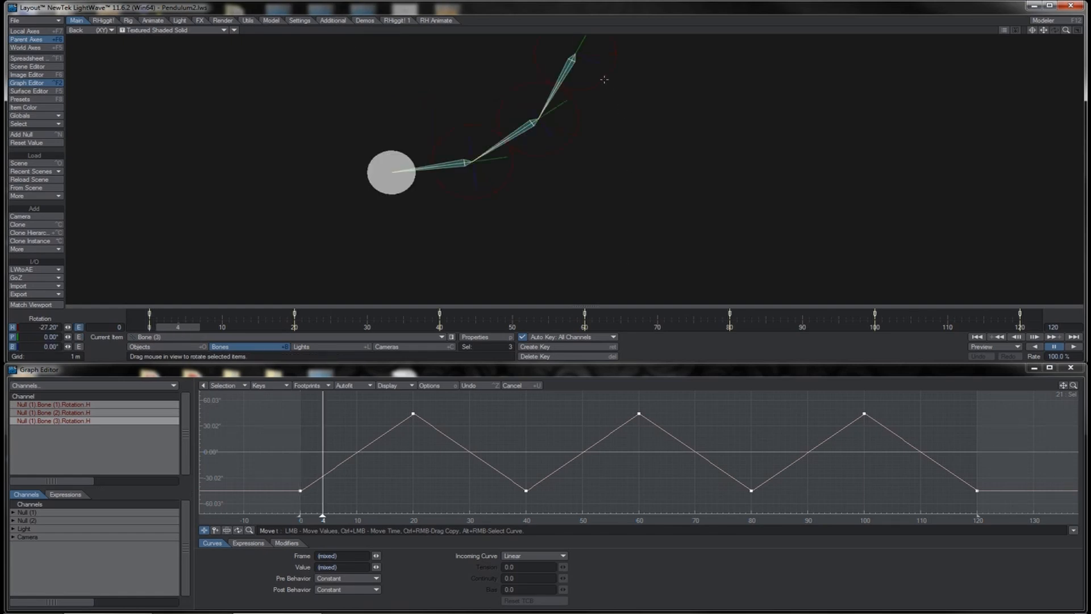
left_click_drag(605, 80, 588, 80)
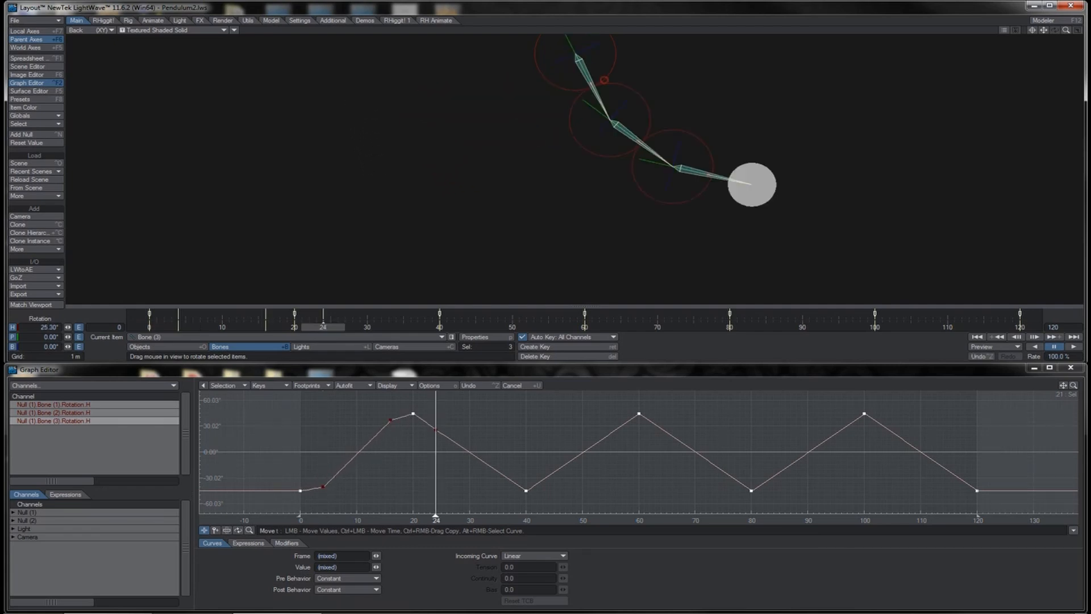
left_click_drag(683, 171, 704, 170)
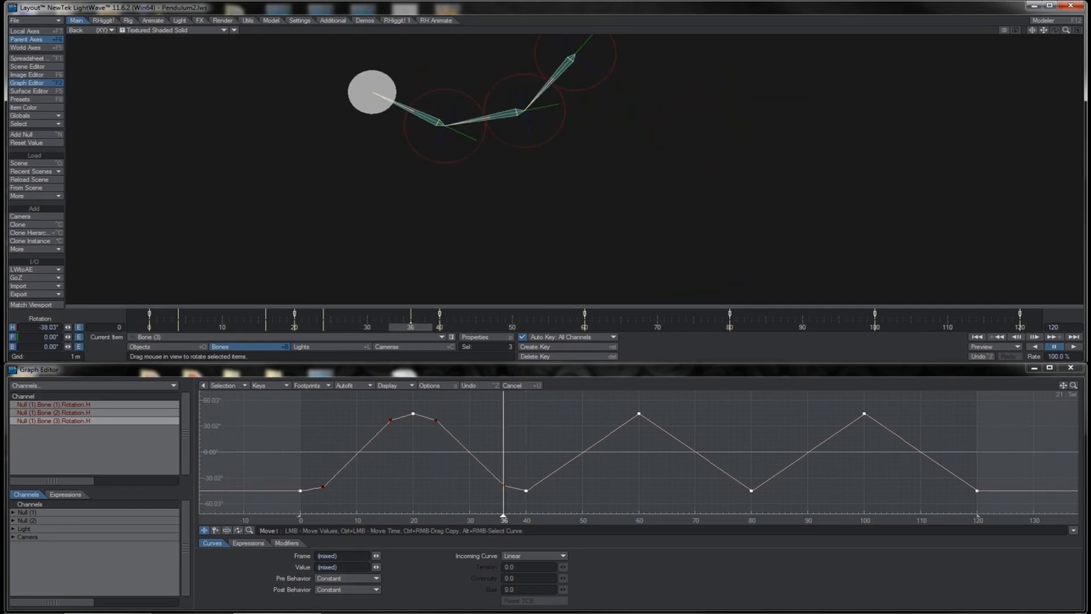
left_click_drag(541, 172, 541, 172)
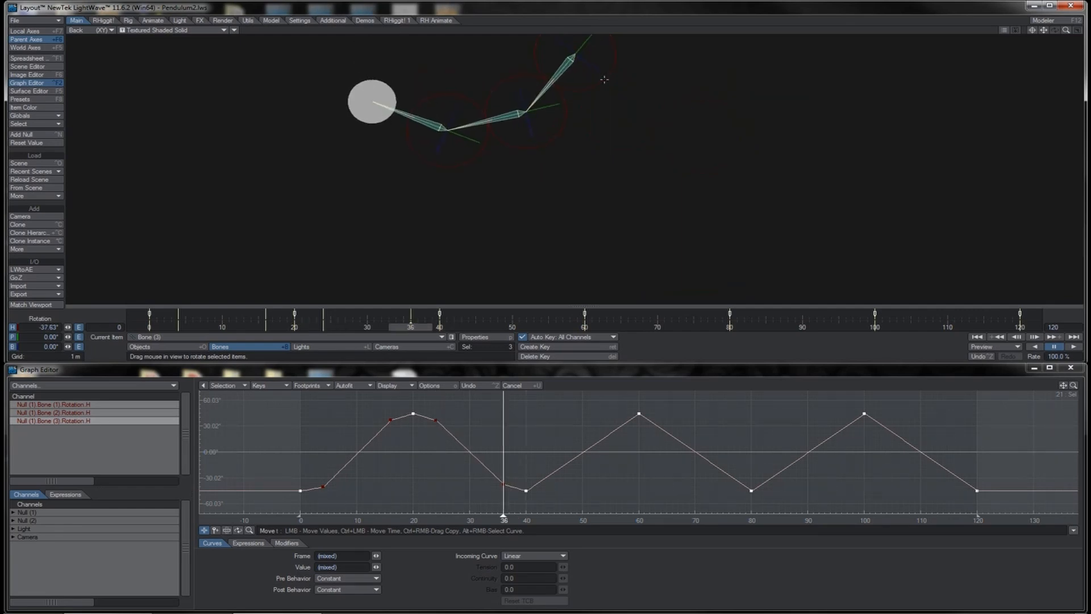
Step: Add matching heading easing keys at frames 44, 56, 64, 76, 84, 96, 104 and 116, and play the result
key("shift+Right")
key("Right")
key("Right")
key("Right")
key("Right")
left_click_drag(604, 80, 617, 79)
key("shift+Right")
key("Left")
key("Left")
key("Left")
key("Left")
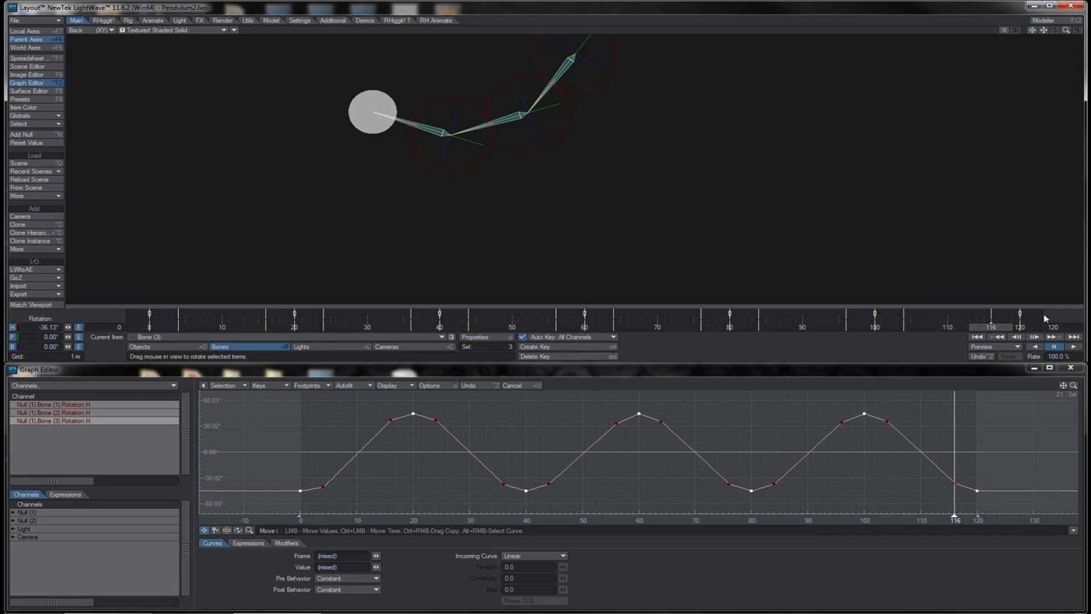
left_click(1073, 347)
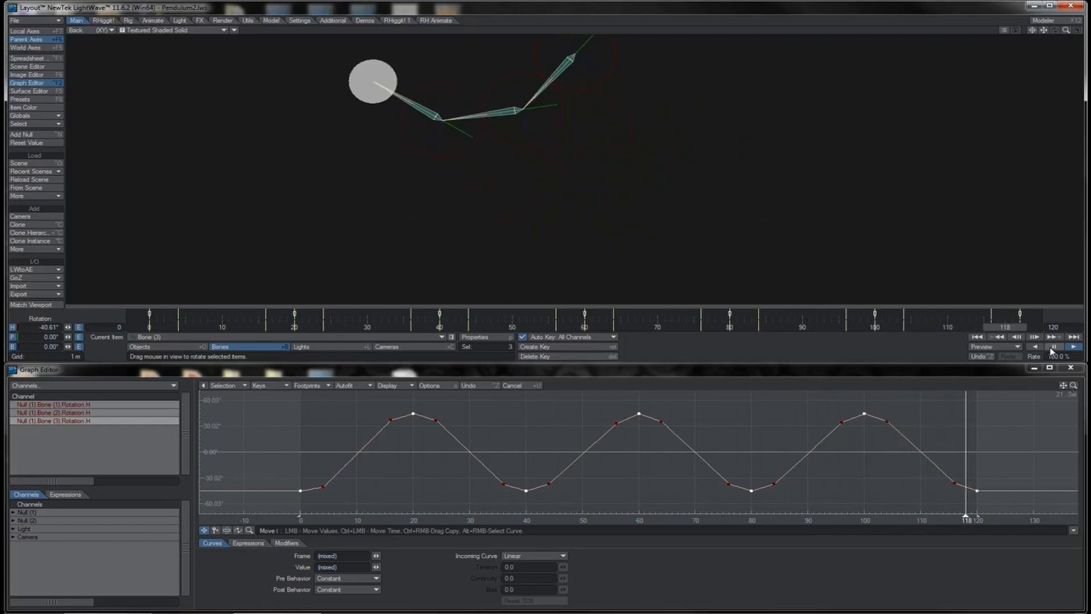
left_click(1050, 348)
Step: Isolate Bone (2) and Bone (3) and rotate their heading keys from frame 4 to 44 so they lag behind the top bone
left_click(159, 413)
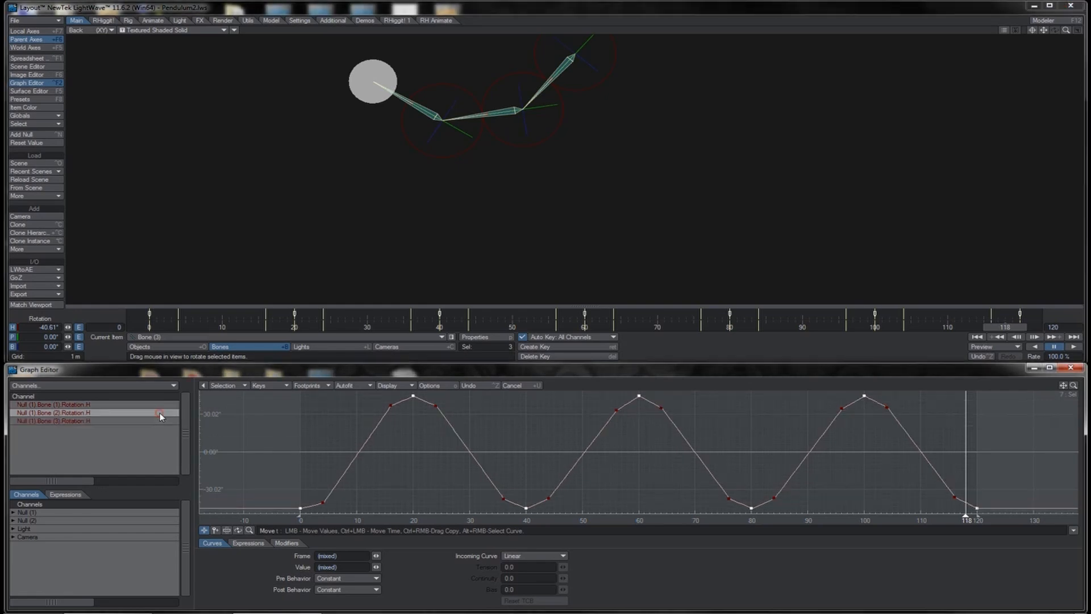
left_click(158, 422, "shift")
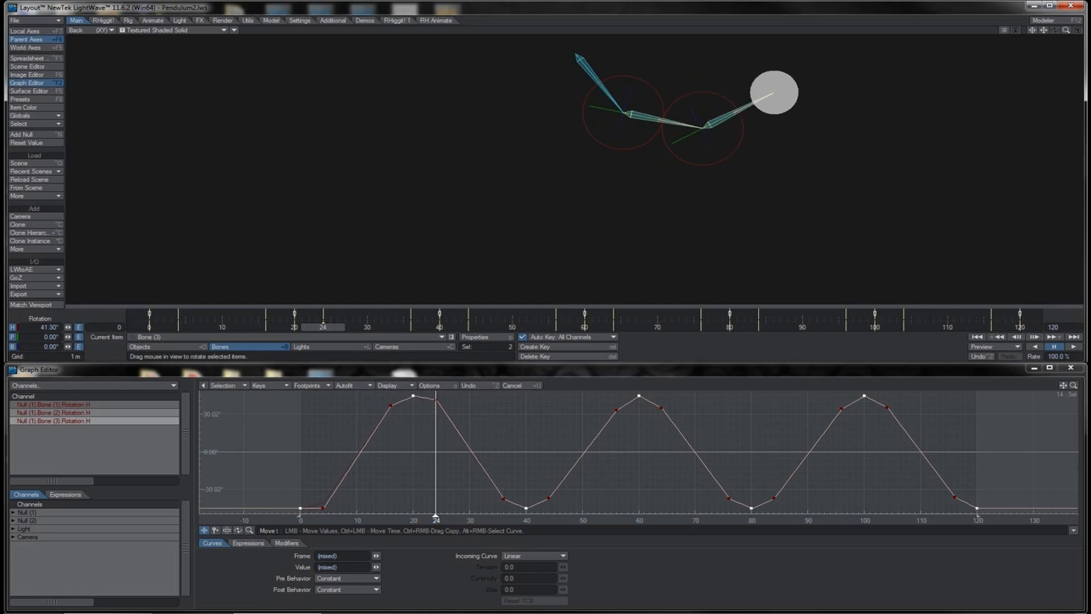
left_click_drag(694, 152, 691, 153)
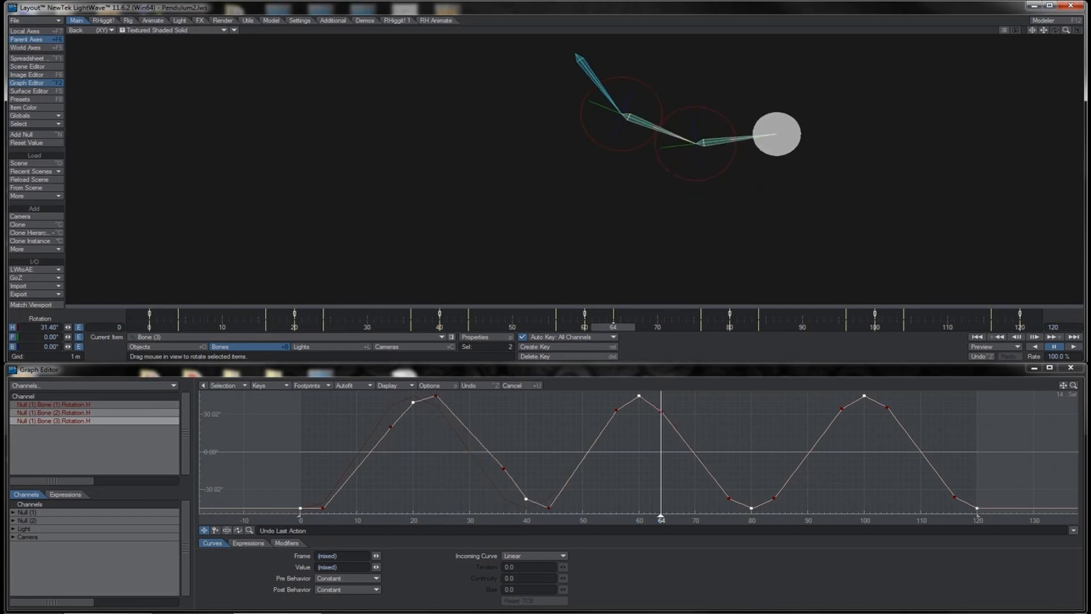
Step: Delay the lower two bones through the second swing by adjusting their headings at frames 56, 60, 64, 80 and 84
left_click_drag(693, 152, 706, 152)
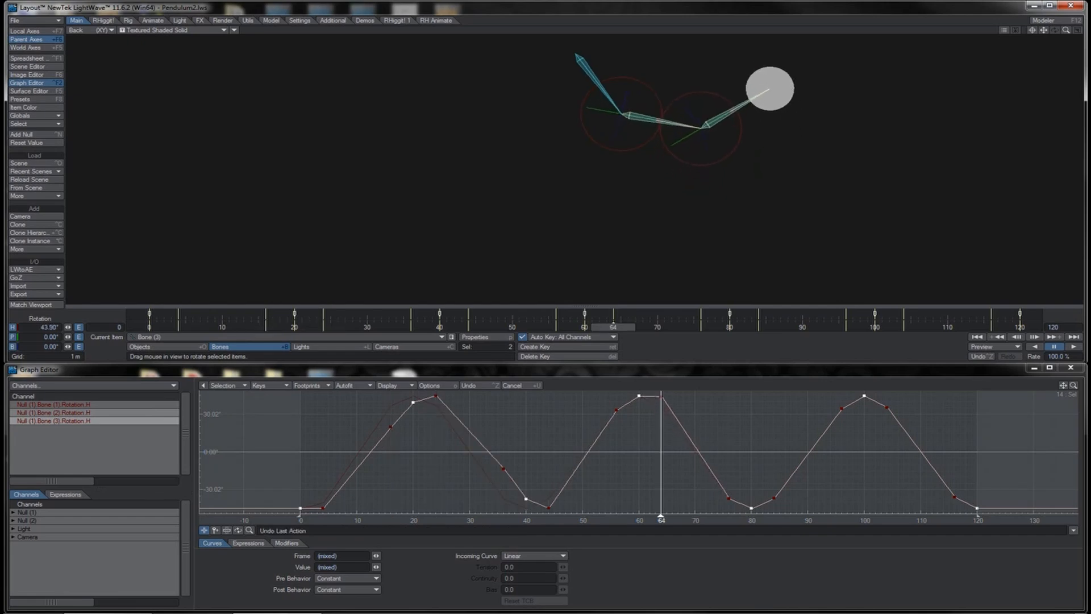
key("shift+Left")
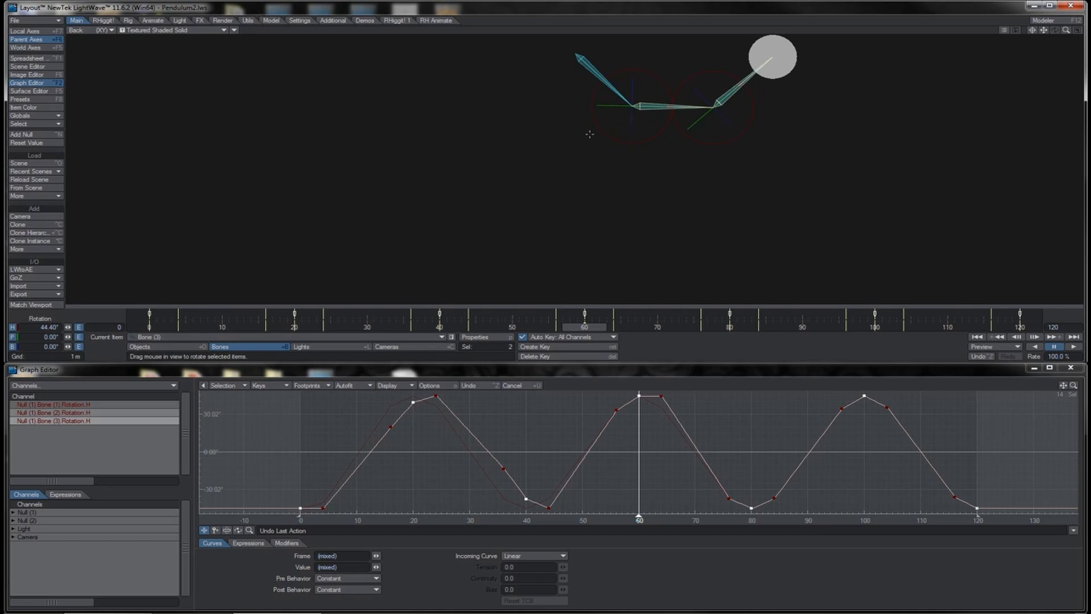
left_click_drag(602, 129, 586, 129)
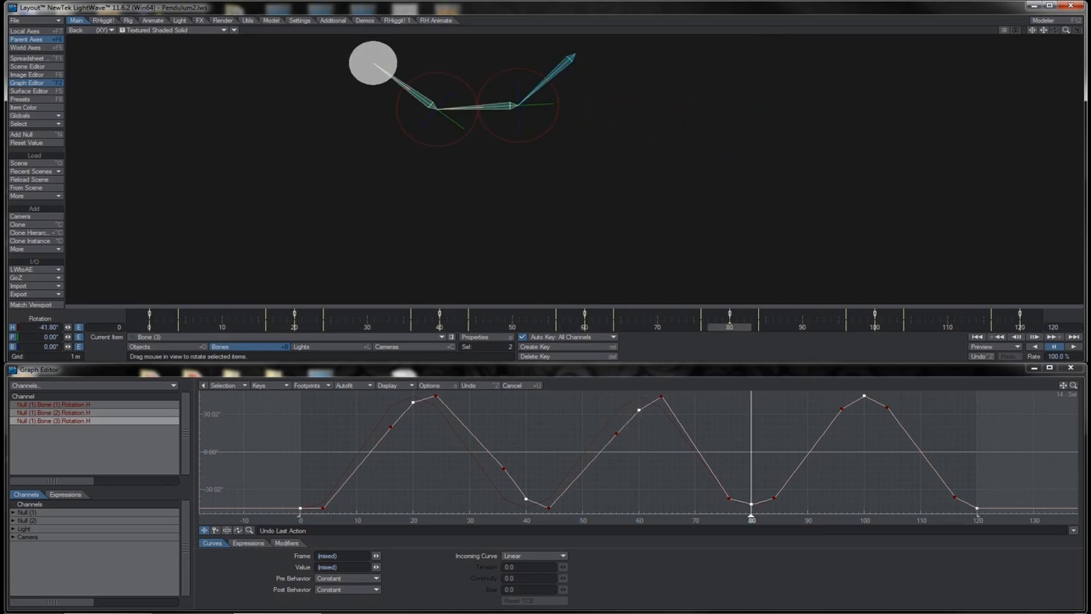
left_click_drag(587, 129, 588, 129)
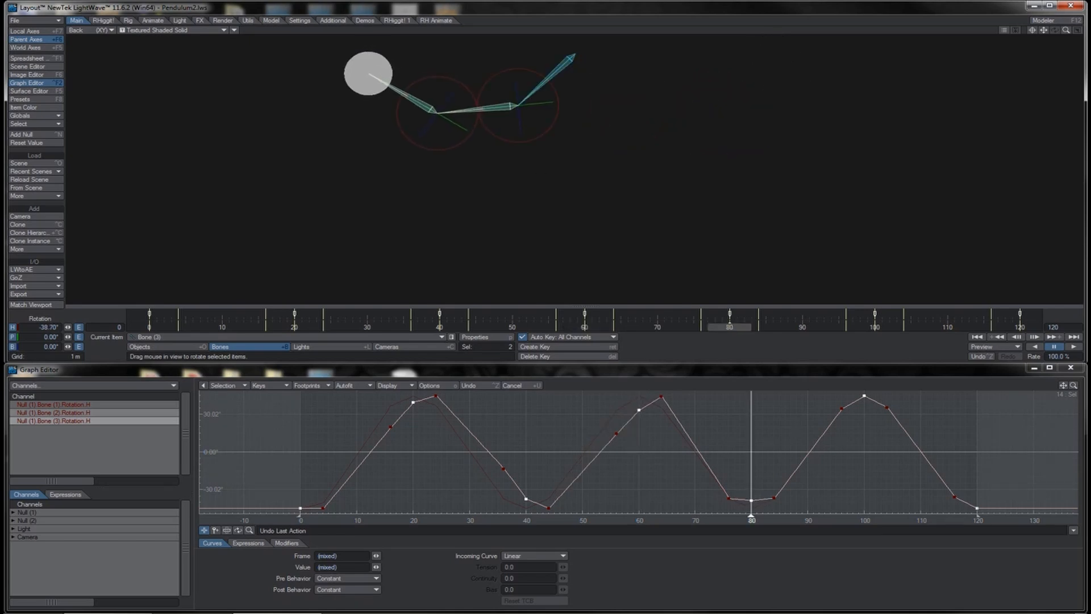
key("shift+Right")
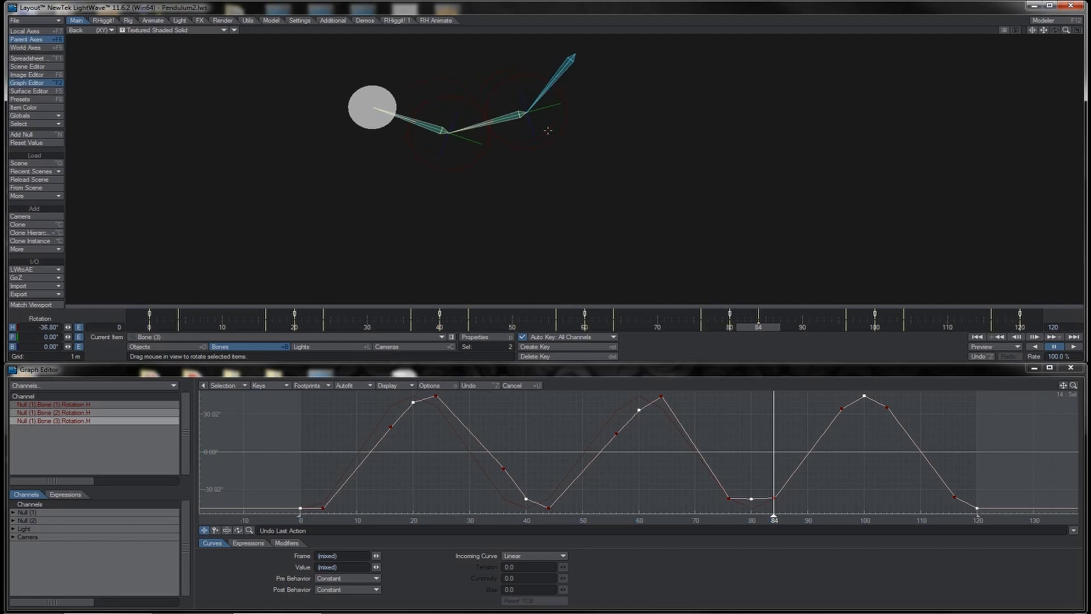
left_click_drag(559, 136, 548, 135)
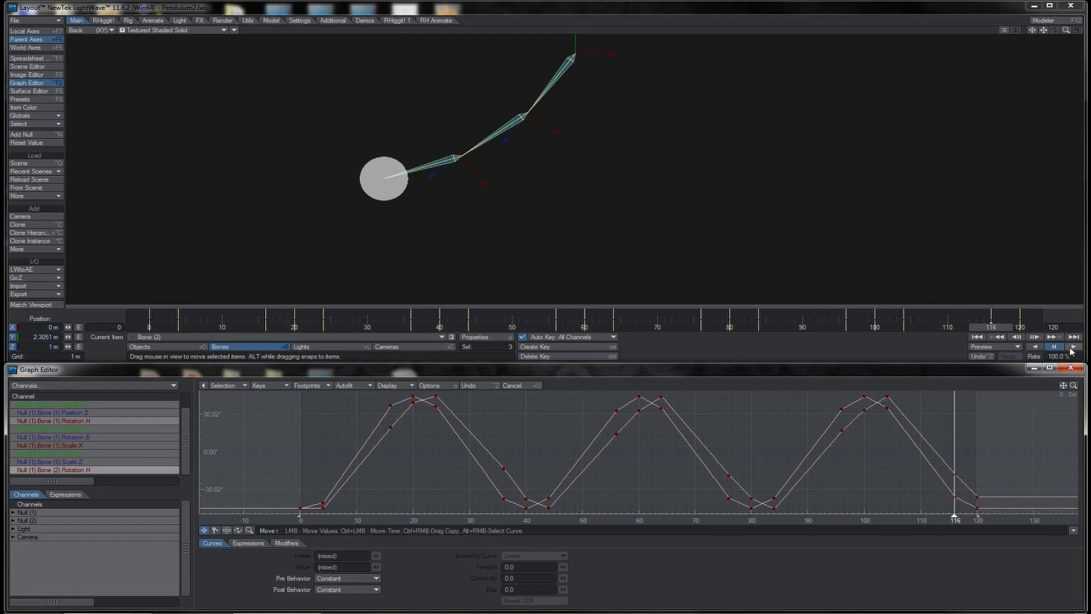
Step: Play the animation with the lagging lower bones, stop it and scrub back through the timeline from frame 105
left_click(1072, 348)
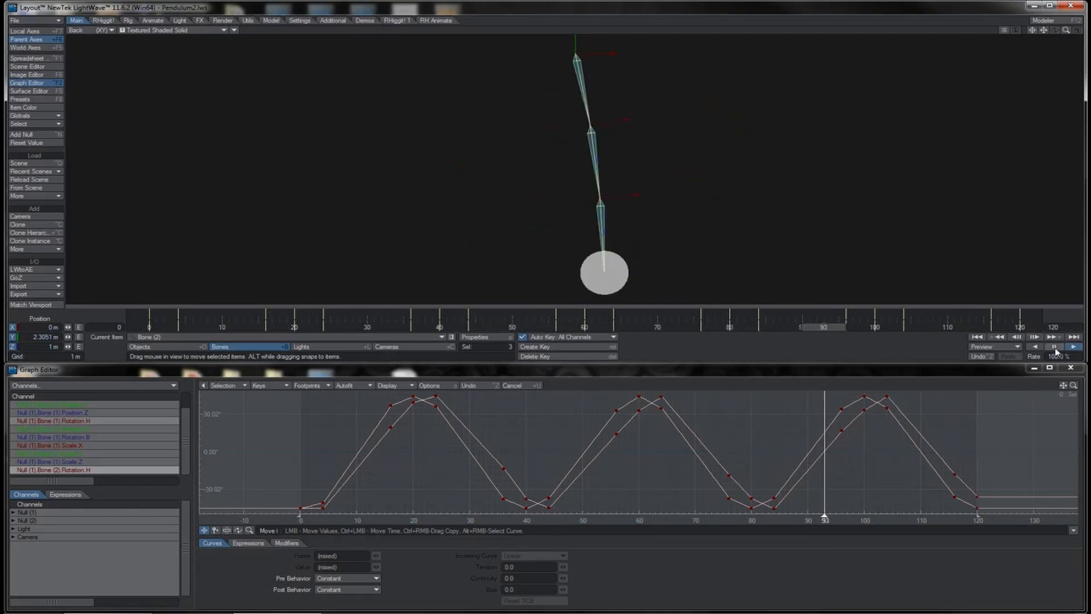
left_click(1055, 348)
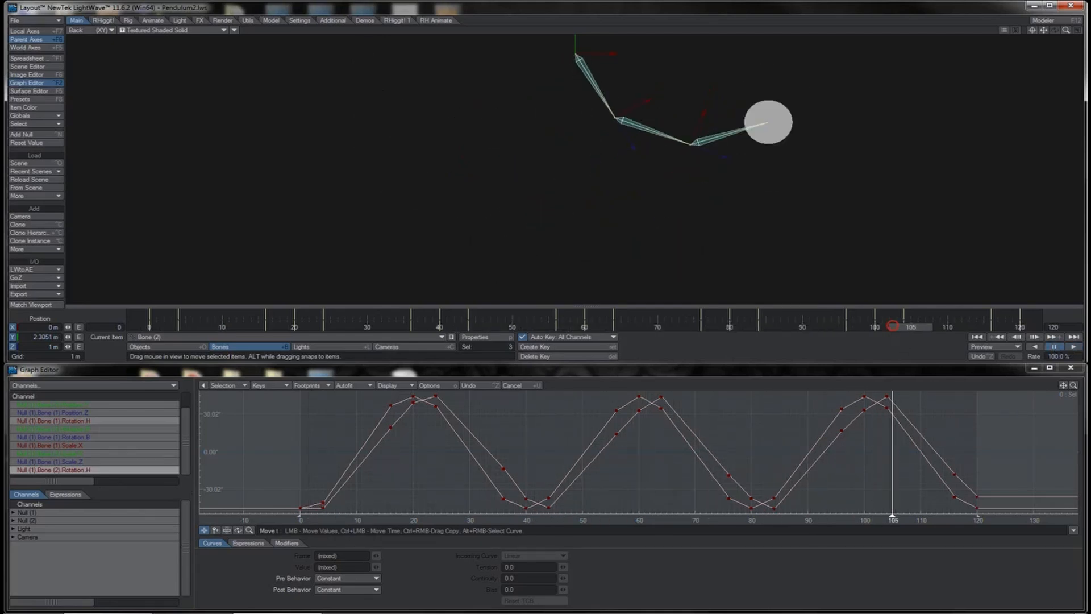
mouse_move(893, 325)
left_mouse_down()
mouse_move(726, 327)
mouse_move(781, 326)
left_mouse_up()
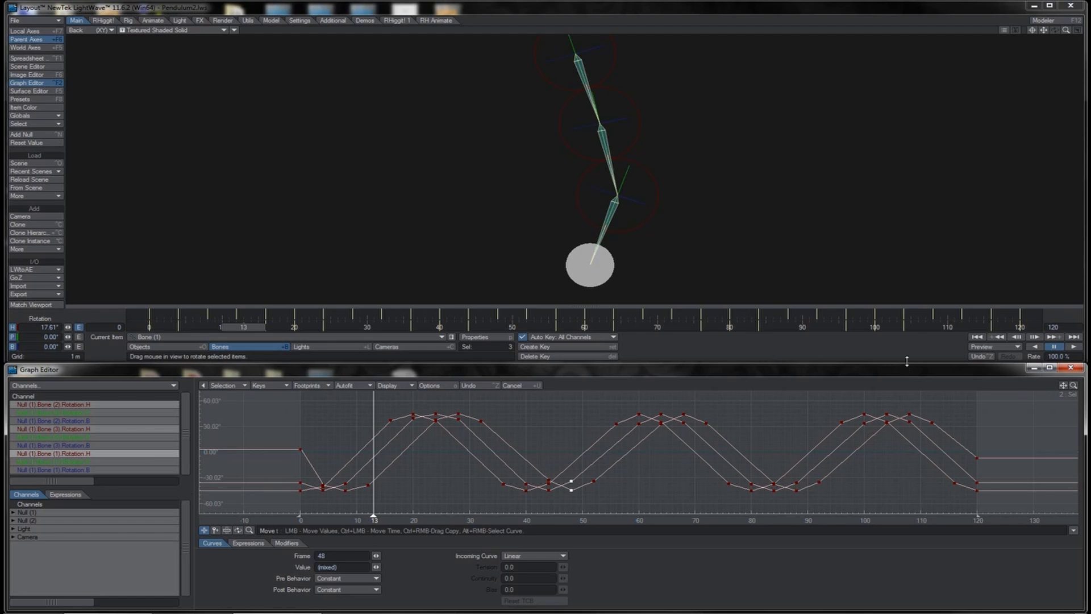
Step: Reduce Bone (2)'s and Bone (3)'s Rotation.H values after a playback, then stretch Bone (3)'s curve further down to about ±29°
left_click(1072, 347)
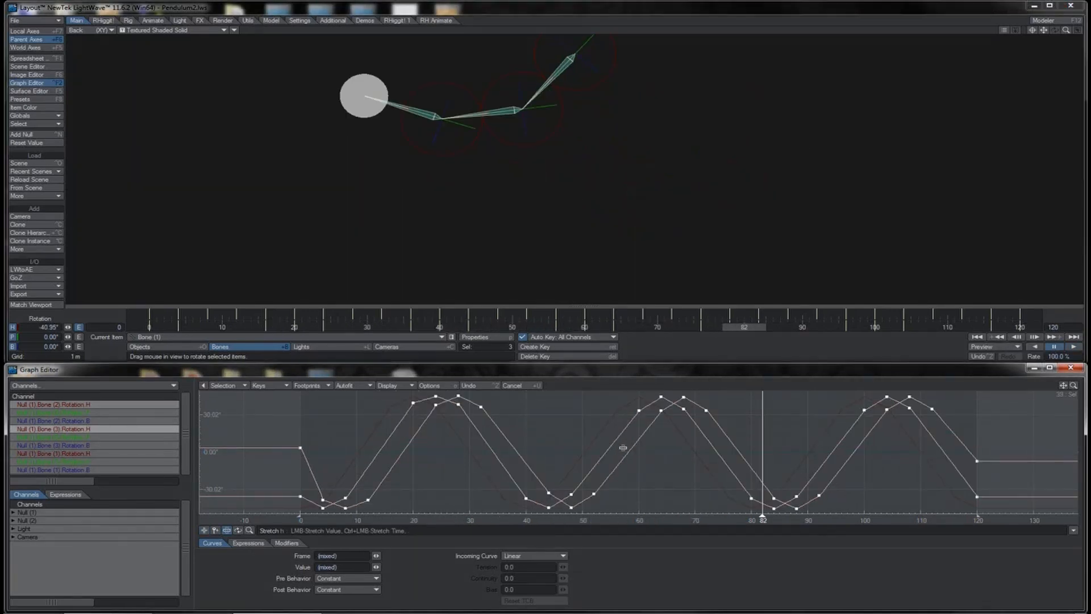
left_click_drag(623, 449, 619, 467)
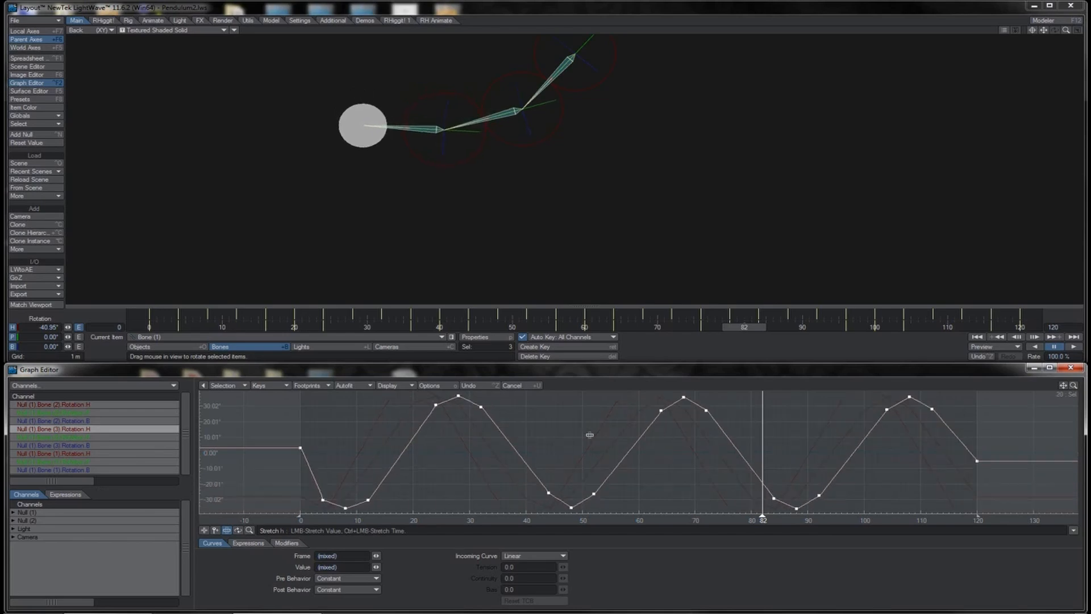
left_click_drag(595, 453, 592, 471)
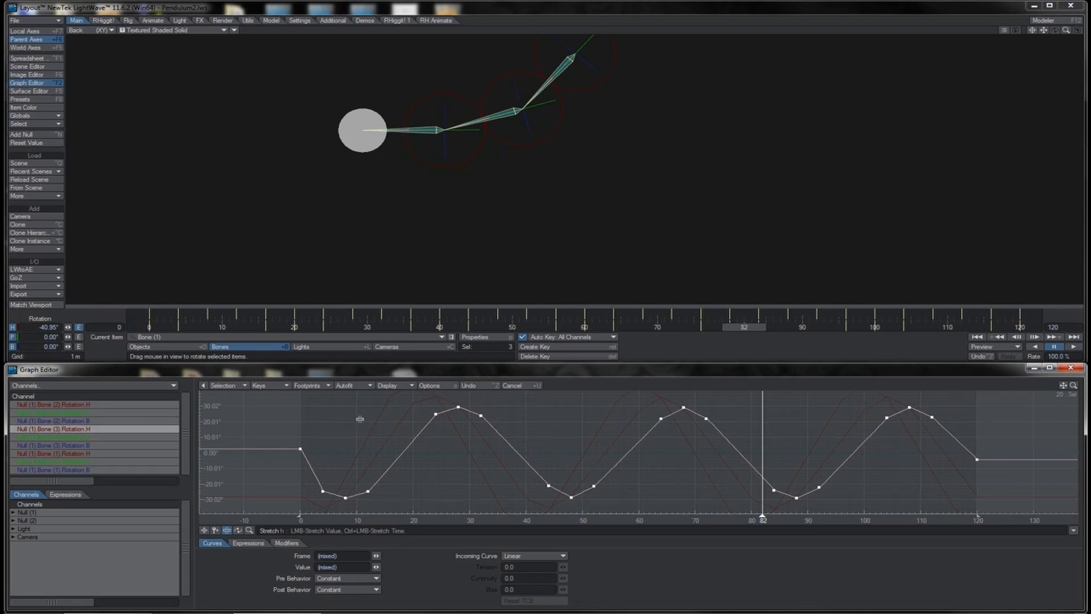
Step: Show all three bones' Rotation.H curves together, play the animation, and set the incoming curve of all their keys to TCB Spline
left_click(82, 406, "ctrl")
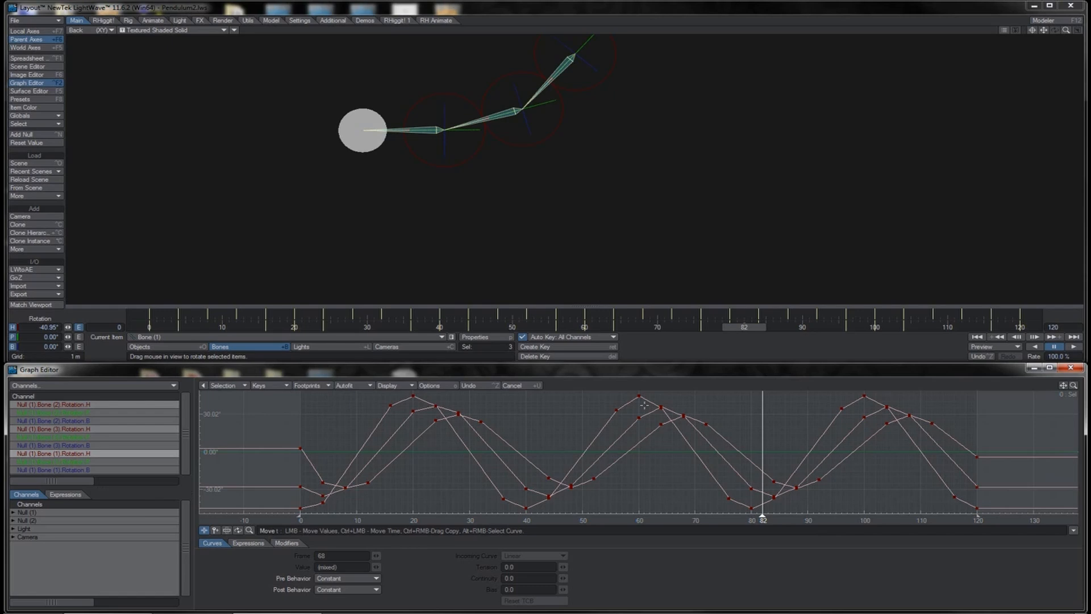
left_click(1072, 348)
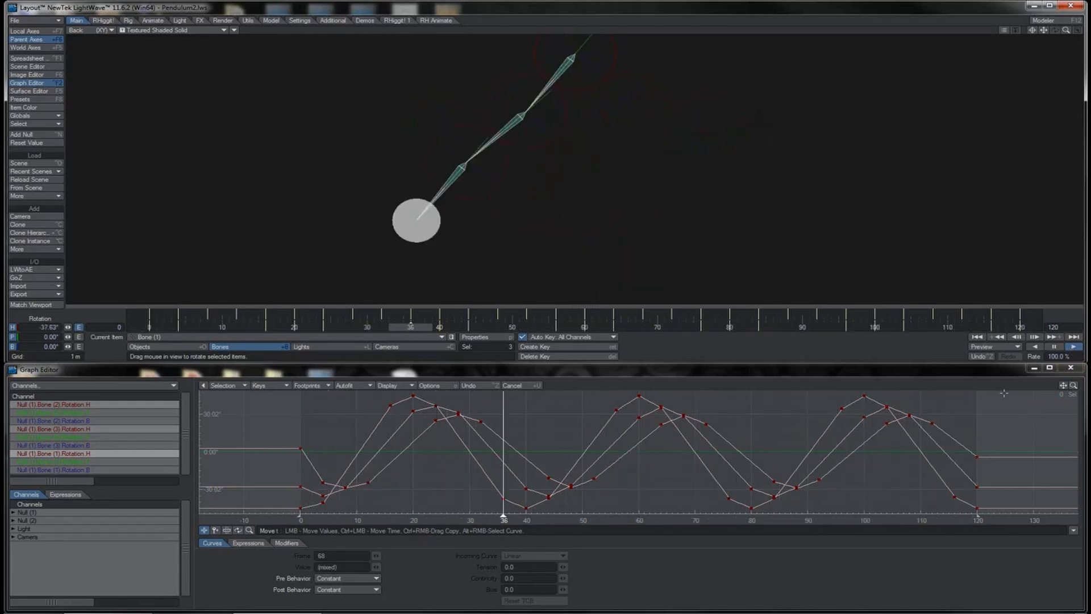
right_click_drag(1004, 393, 278, 514)
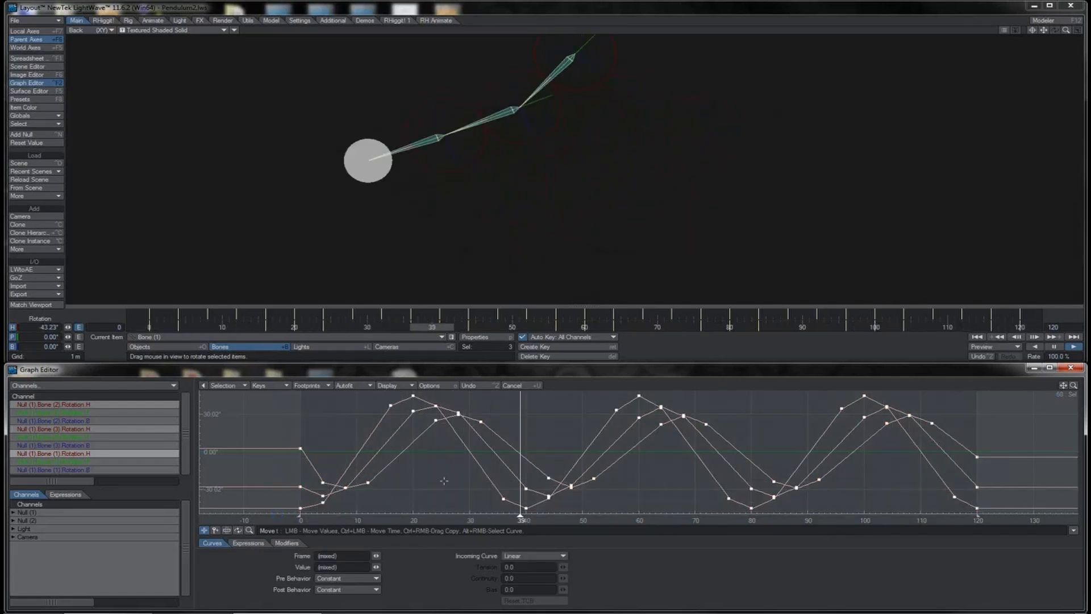
left_click(520, 556)
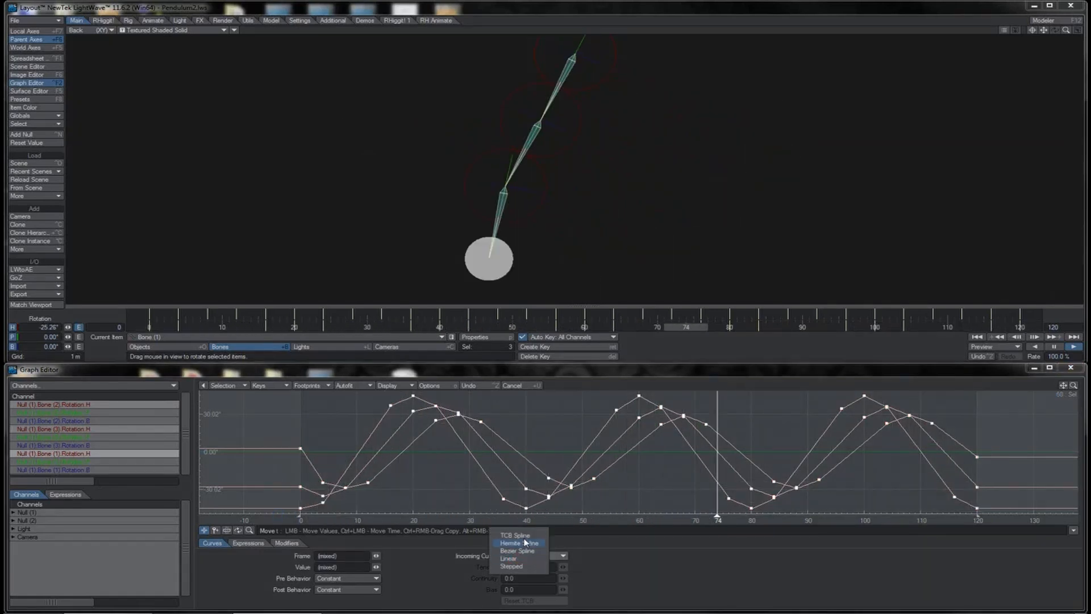
left_click(523, 536)
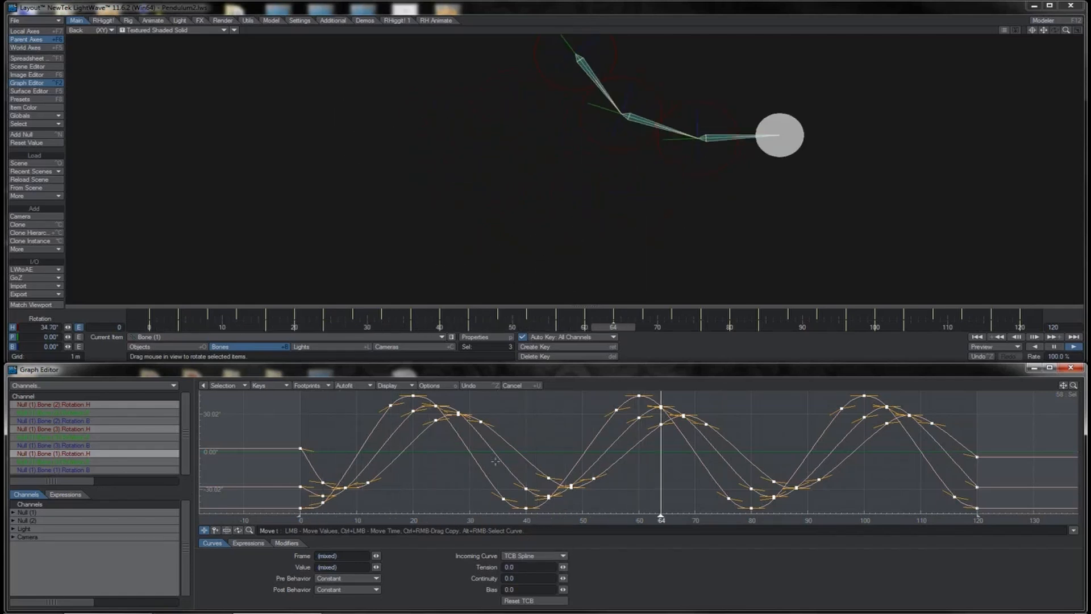
left_click(519, 419)
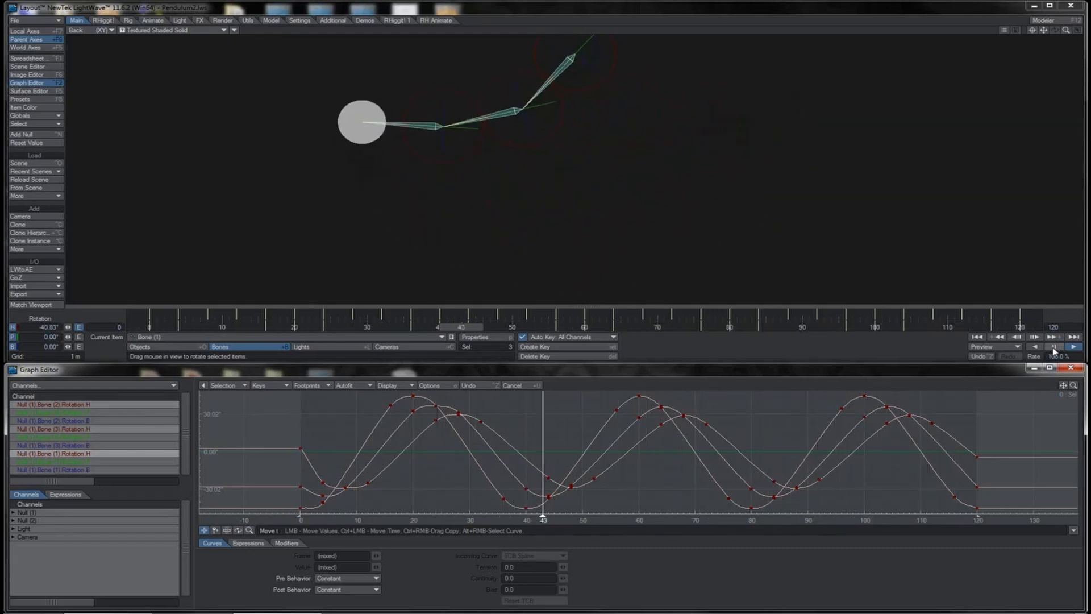
Step: Stretch the later keys of all three Rotation.H curves toward zero in successive groups so each swing decays, and play the animation
left_click_drag(380, 393, 989, 526)
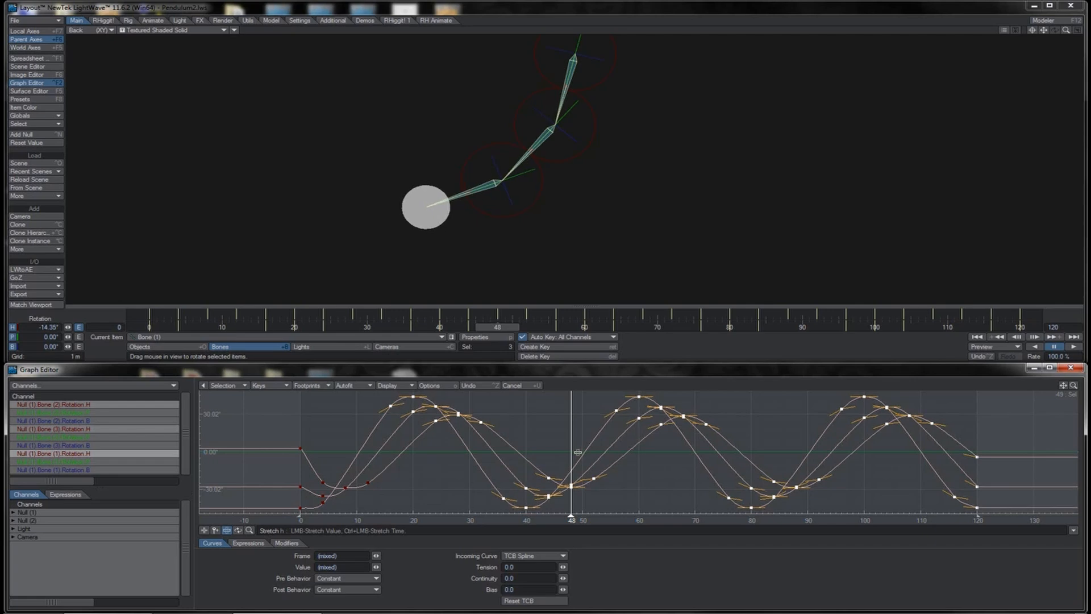
left_click_drag(578, 457, 590, 466)
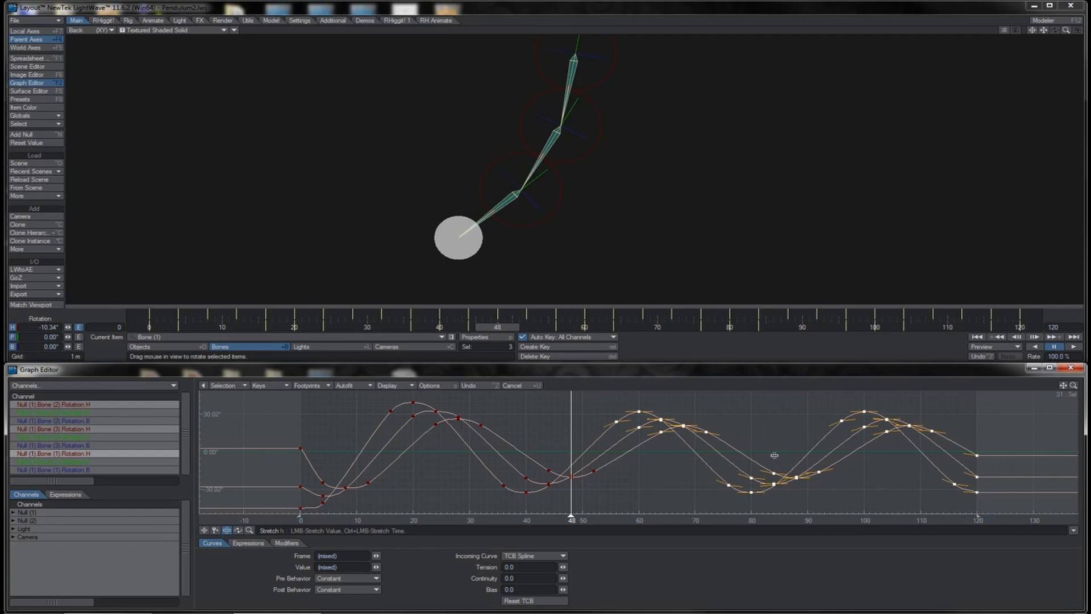
left_click_drag(773, 451, 773, 461)
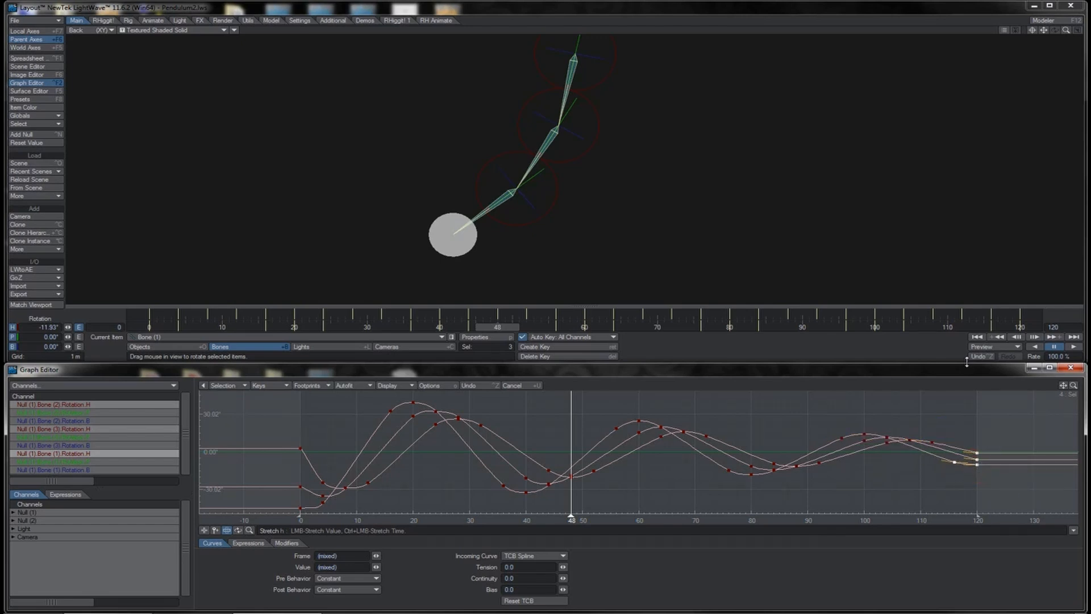
left_click(1071, 351)
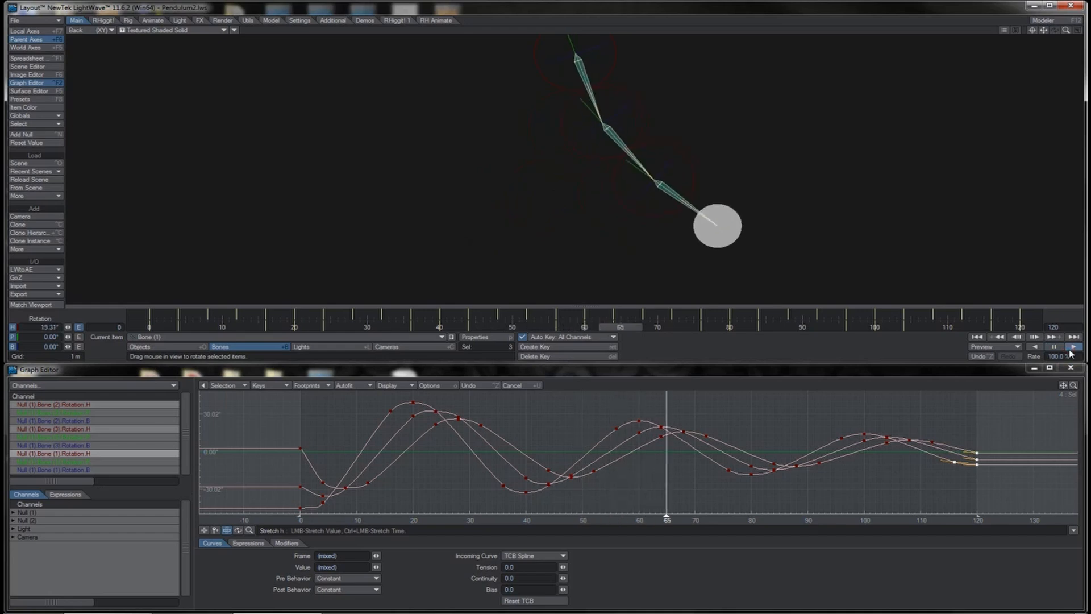